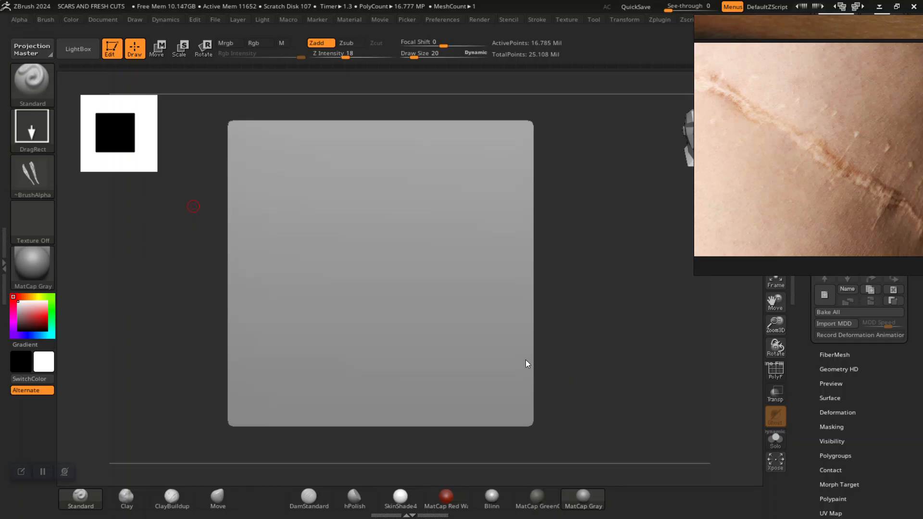
- Examine the long diagonal skin scar in the reference image beside the blank plane
drag(613, 385, 624, 323)
mouse_move(808, 228)
mouse_down()
mouse_move(454, 214)
mouse_move(193, 175)
mouse_move(797, 146)
mouse_move(766, 169)
mouse_up()
scroll(788, 145, down, 1)
right_drag(807, 168, 718, 189)
middle_drag(717, 190, 748, 178)
scroll(705, 178, up, 3)
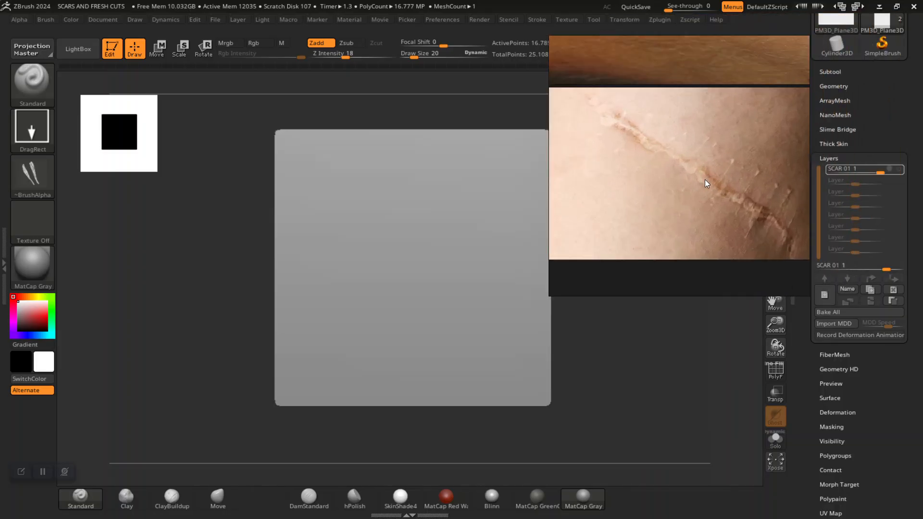
mouse_move(713, 183)
right_down()
mouse_move(214, 192)
mouse_move(415, 143)
mouse_move(670, 144)
right_up()
- Turn off the Standard brush's alpha and set its stroke type to Dots
click(39, 172)
click(87, 188)
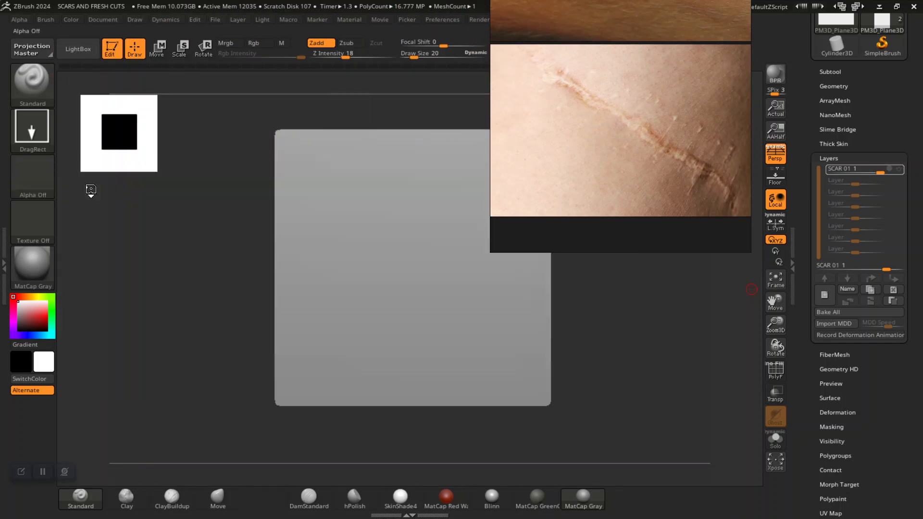
click(22, 131)
click(87, 151)
- Add a new sculpting layer to the plane and name it SCAR 02
mouse_move(511, 135)
right_down()
mouse_move(87, 191)
mouse_move(106, 191)
right_up()
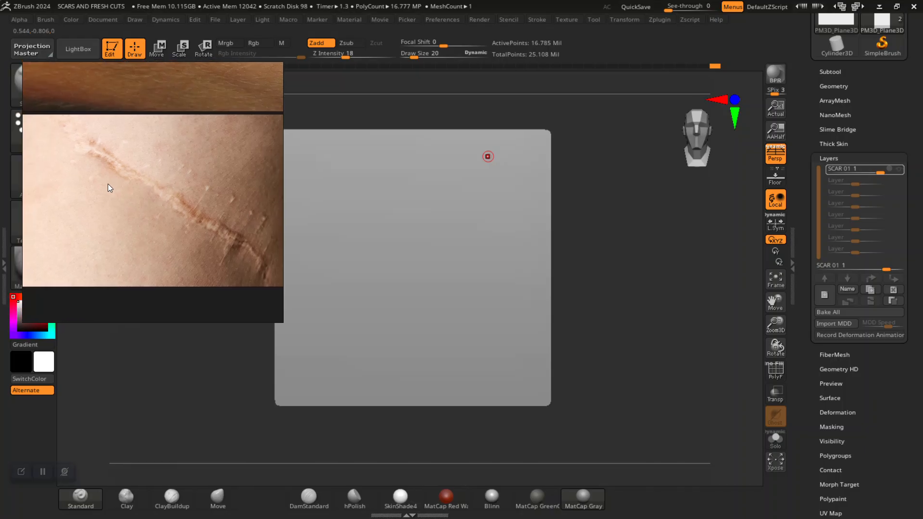
right_drag(309, 246, 310, 236)
right_drag(186, 234, 186, 292)
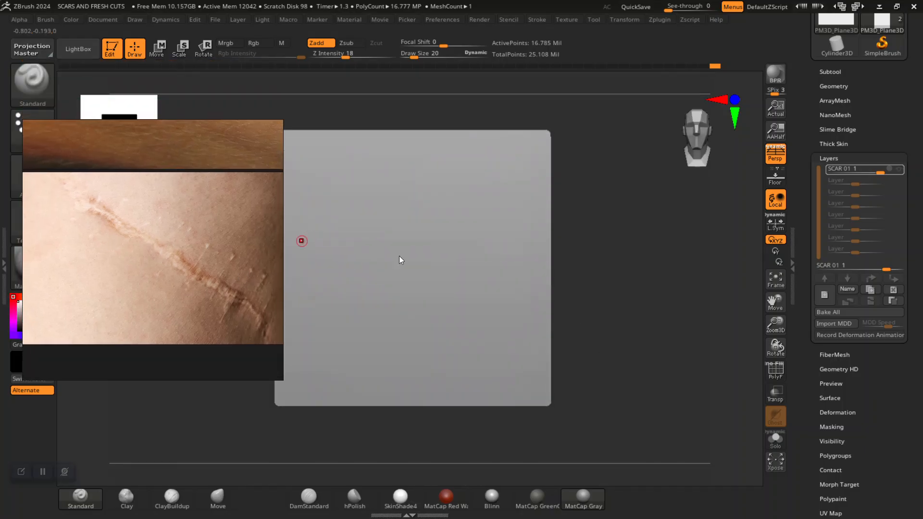
drag(612, 246, 655, 268)
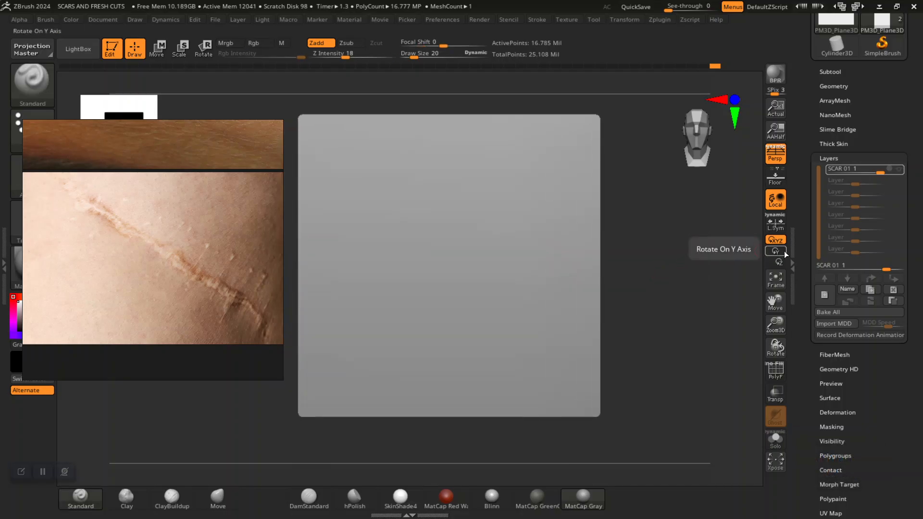
click(826, 295)
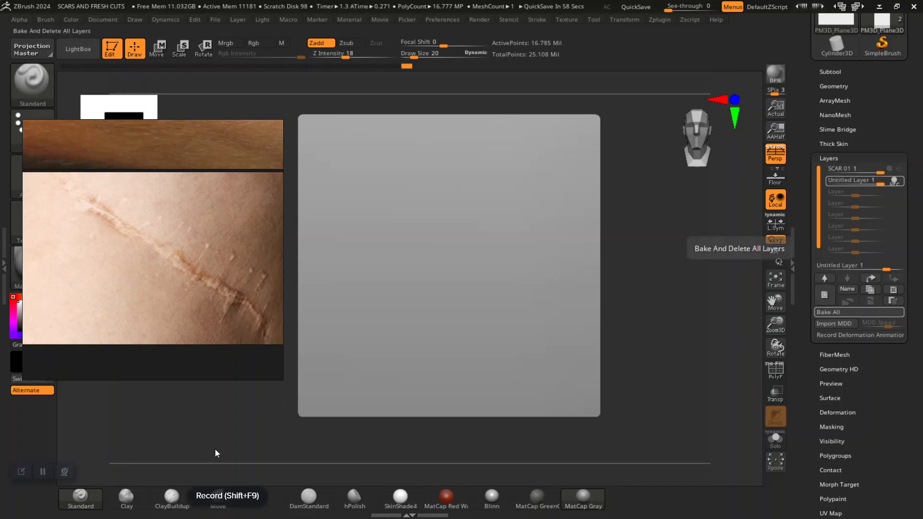
click(842, 288)
text(SCAR )
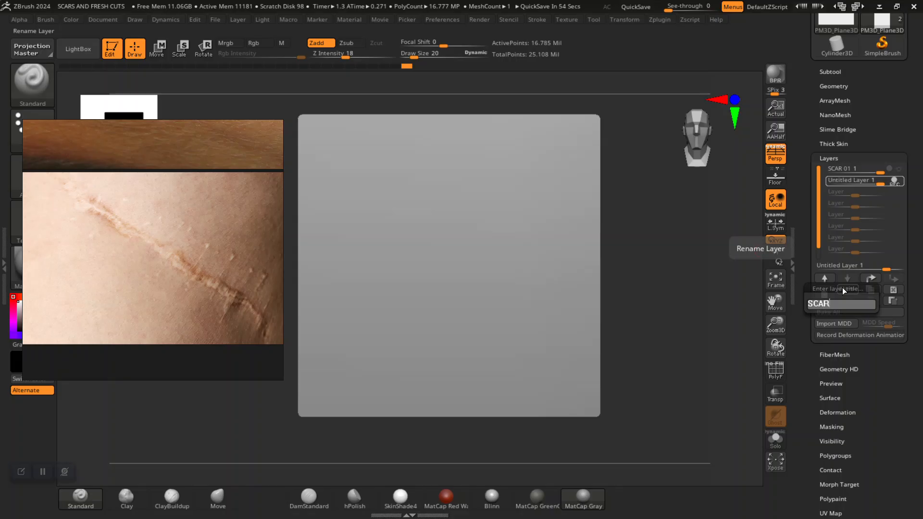
text(02)
key(Return)
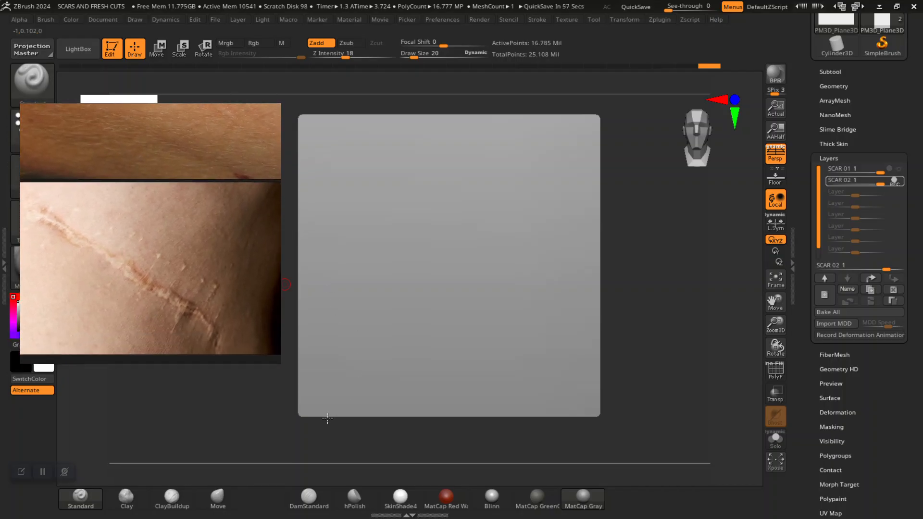
- Paint a thin, wavy mask stroke diagonally across the plane with a draw size of 40, following the reference scar
drag(205, 424, 222, 422)
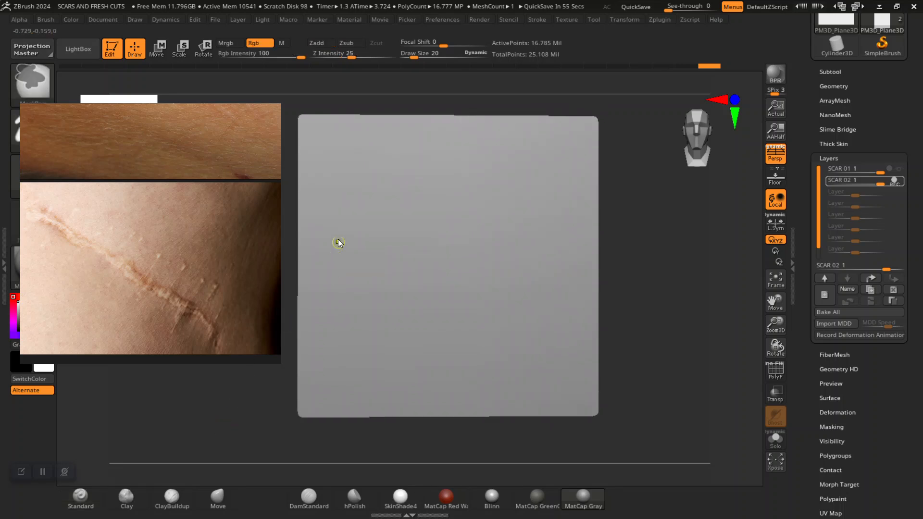
mouse_move(200, 213)
mouse_down()
mouse_move(198, 265)
mouse_move(202, 200)
mouse_move(387, 168)
mouse_move(750, 179)
mouse_move(810, 154)
mouse_move(807, 170)
mouse_up()
drag(221, 285, 227, 282)
mouse_move(236, 280)
alt+mouse_down()
mouse_move(208, 288)
mouse_move(224, 275)
alt+mouse_up()
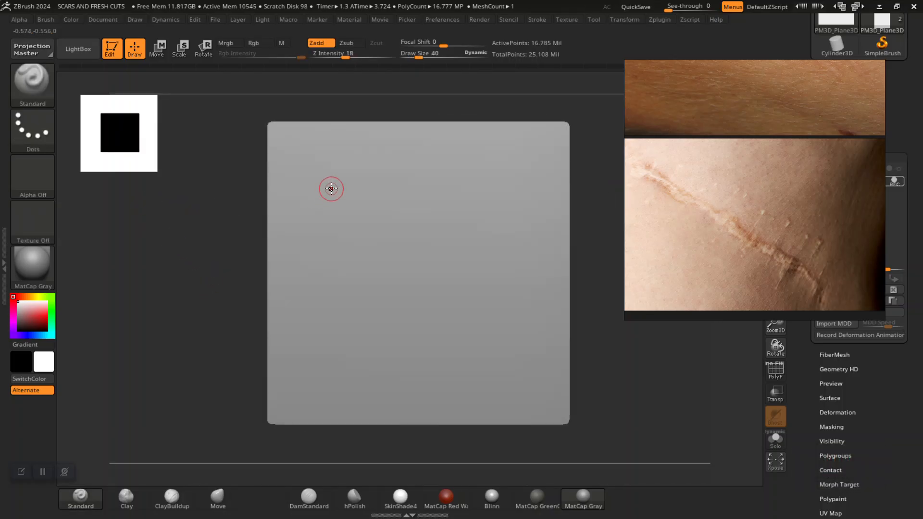
key(ctrl)
ctrl+click(313, 163)
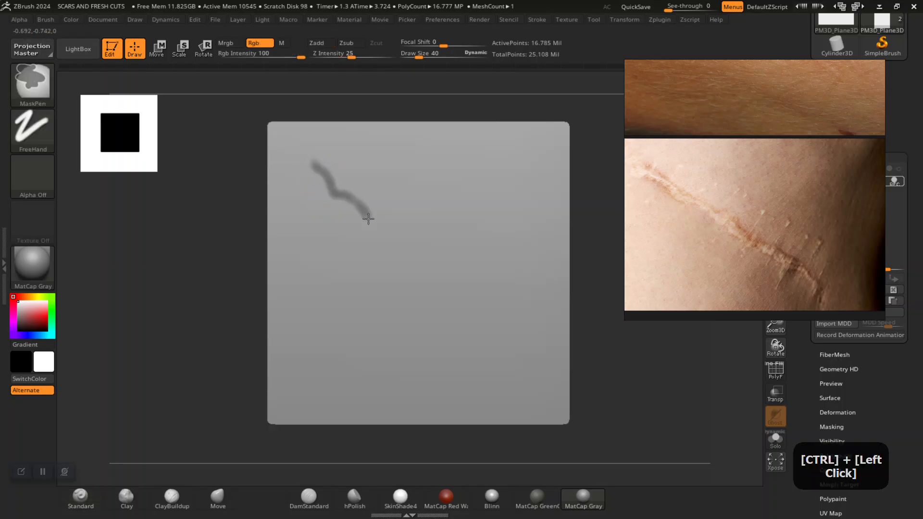
ctrl+drag(378, 238, 401, 263)
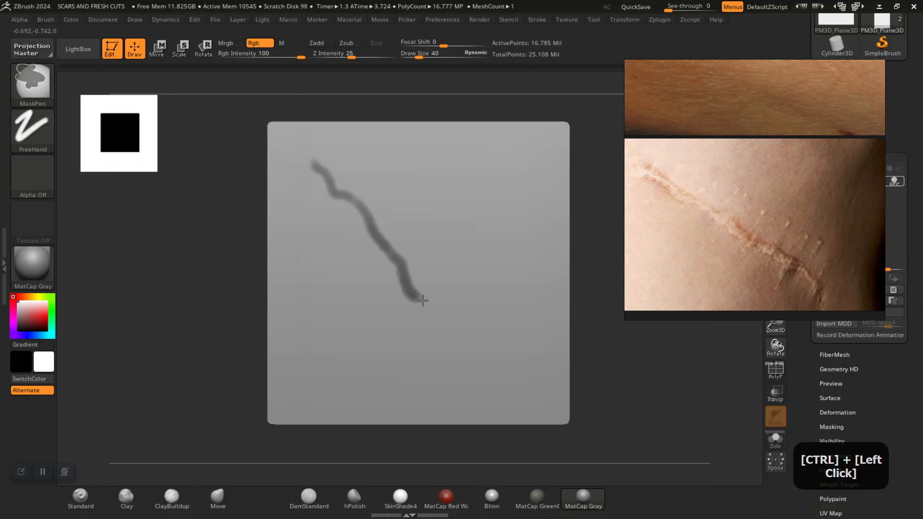
ctrl+drag(464, 358, 483, 366)
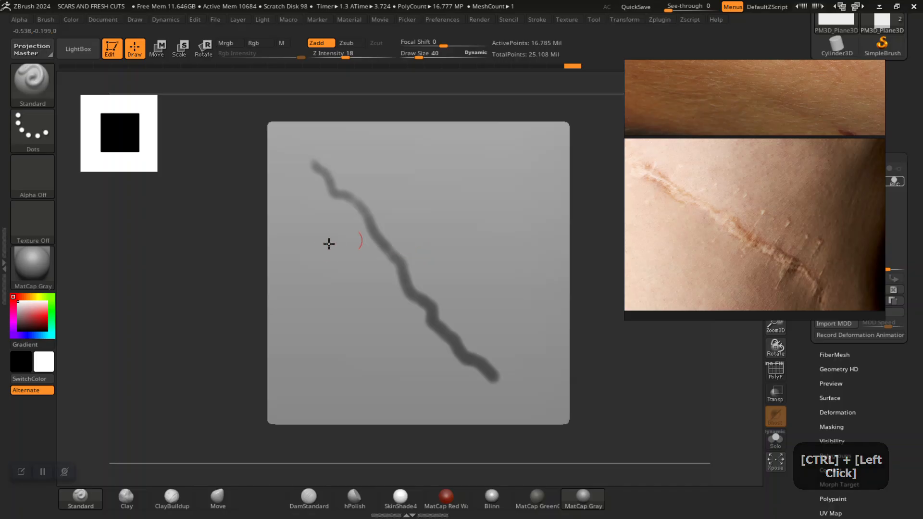
- Extend the mask with short side branches and bumps along the scar line and at both of its ends
mouse_move(198, 262)
alt+mouse_down()
mouse_move(213, 299)
mouse_move(243, 186)
alt+mouse_up()
mouse_move(305, 129)
ctrl+mouse_down()
mouse_move(373, 199)
mouse_move(399, 254)
mouse_move(473, 336)
ctrl+mouse_up()
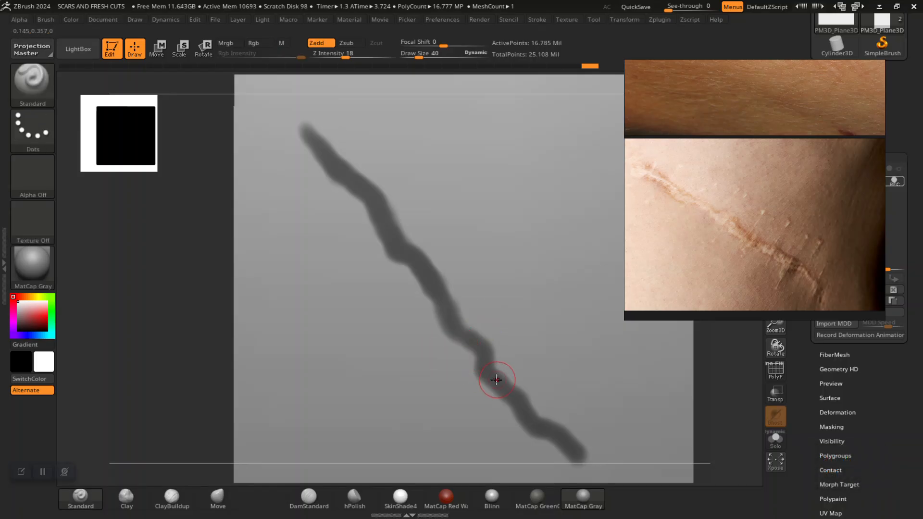
key(ctrl)
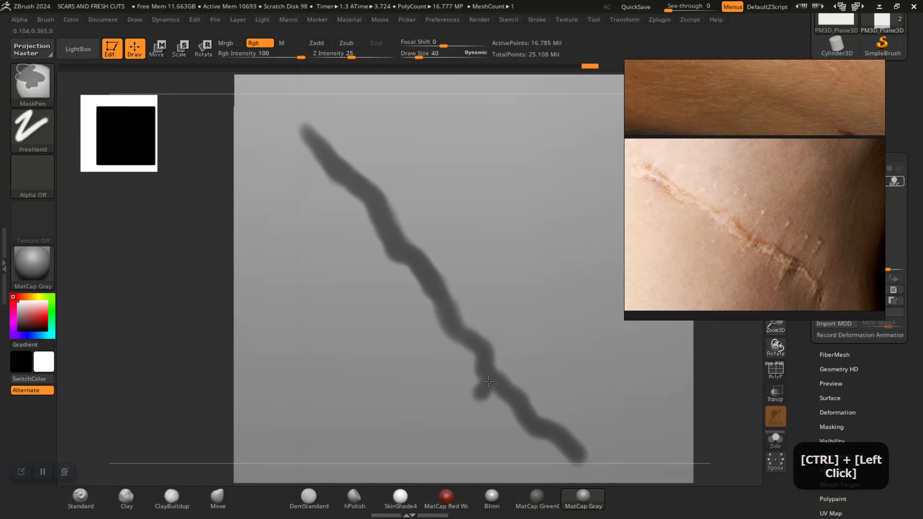
ctrl+drag(473, 405, 481, 394)
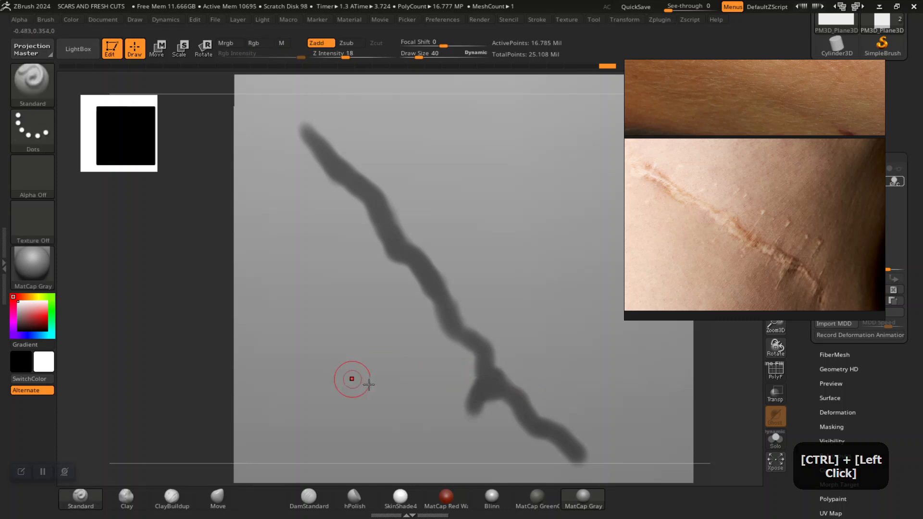
mouse_move(202, 377)
alt+mouse_down()
mouse_move(165, 324)
mouse_move(159, 297)
alt+mouse_up()
key(ctrl)
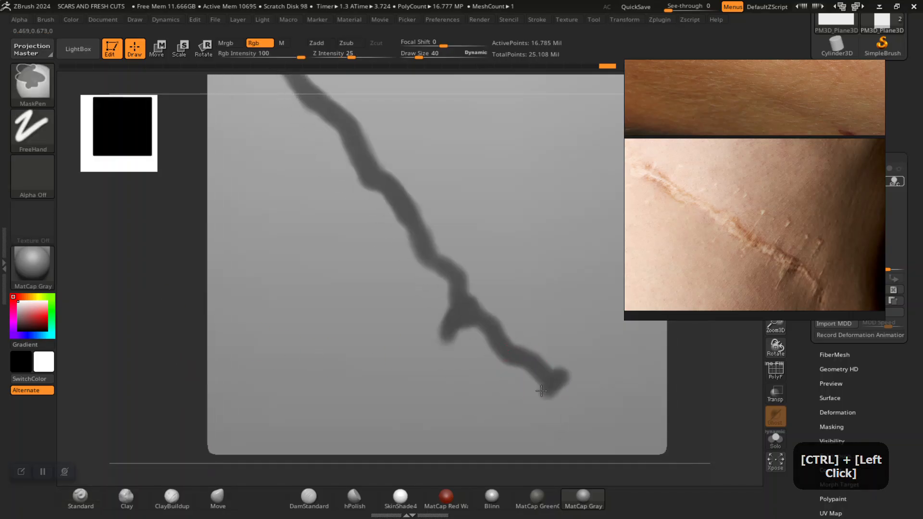
alt+drag(160, 303, 173, 355)
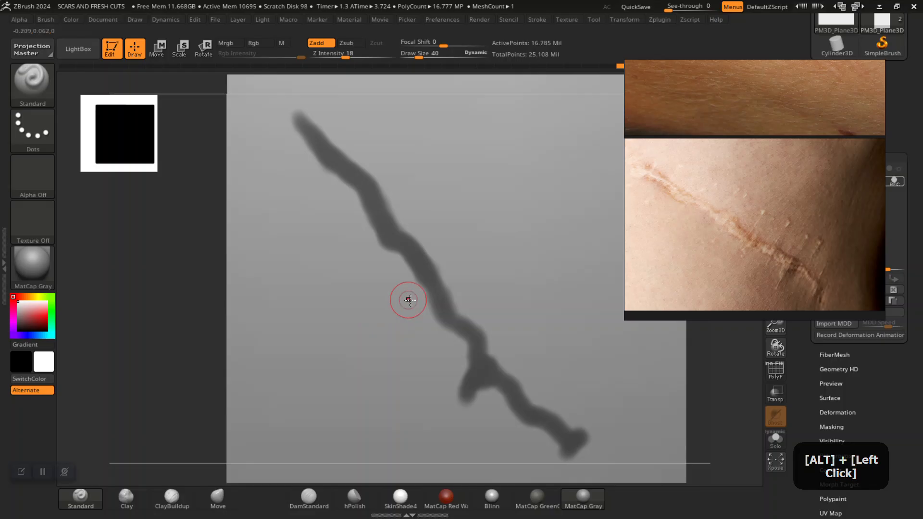
key(ctrl)
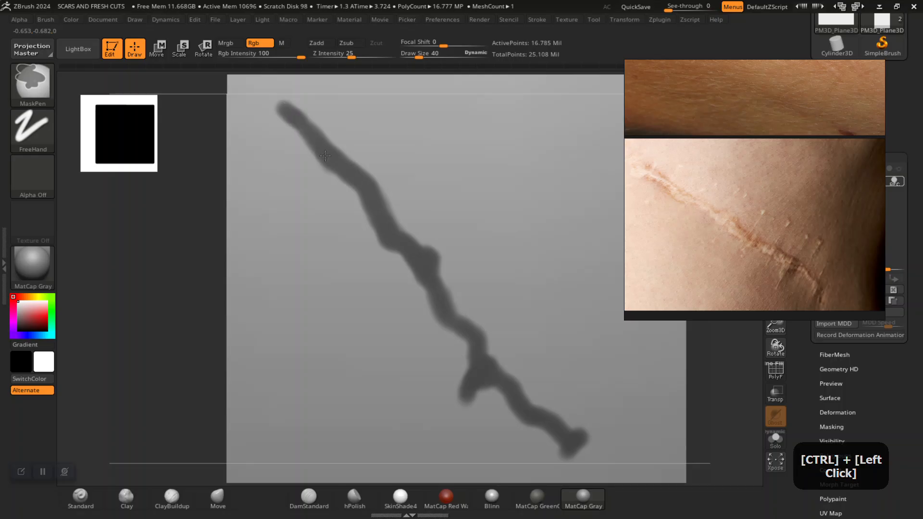
ctrl+drag(323, 172, 323, 168)
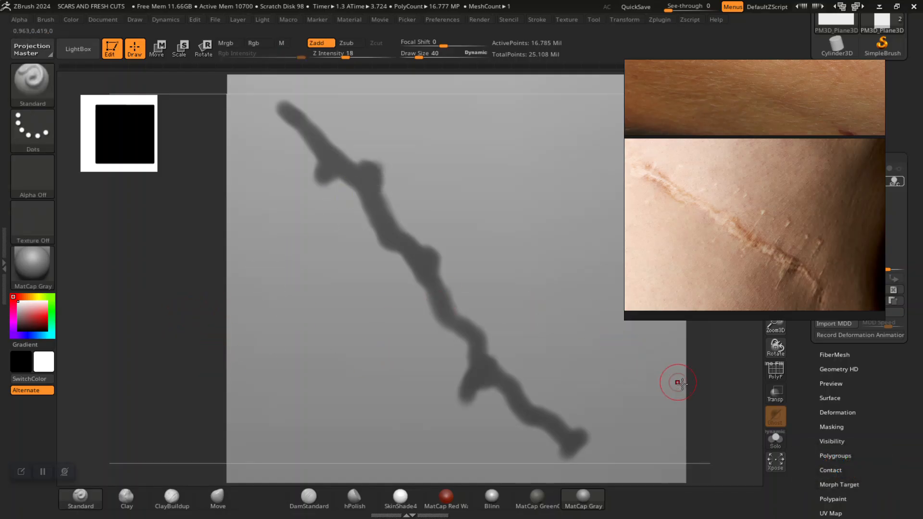
- Invert the mask and raise the unmasked scar strip with an Inflate deformation of 12
ctrl+click(724, 385)
ctrl+click(192, 288)
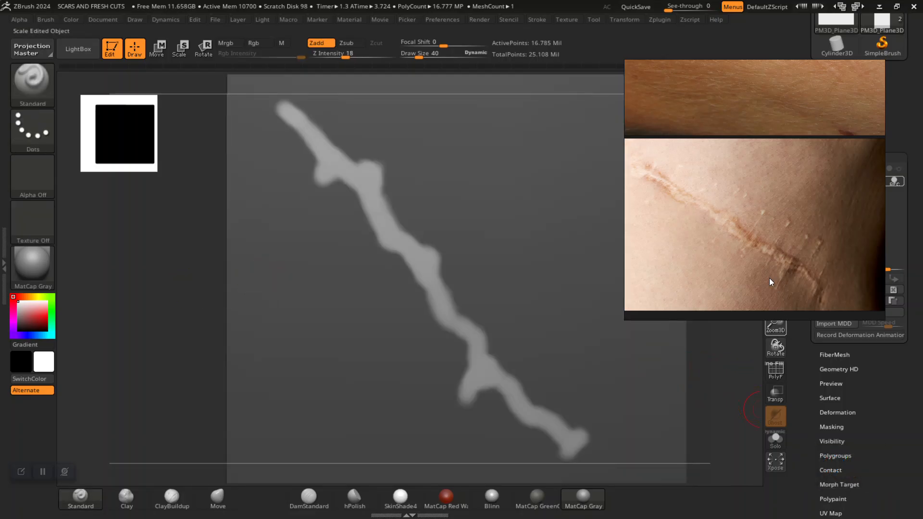
scroll(805, 413, down, 10)
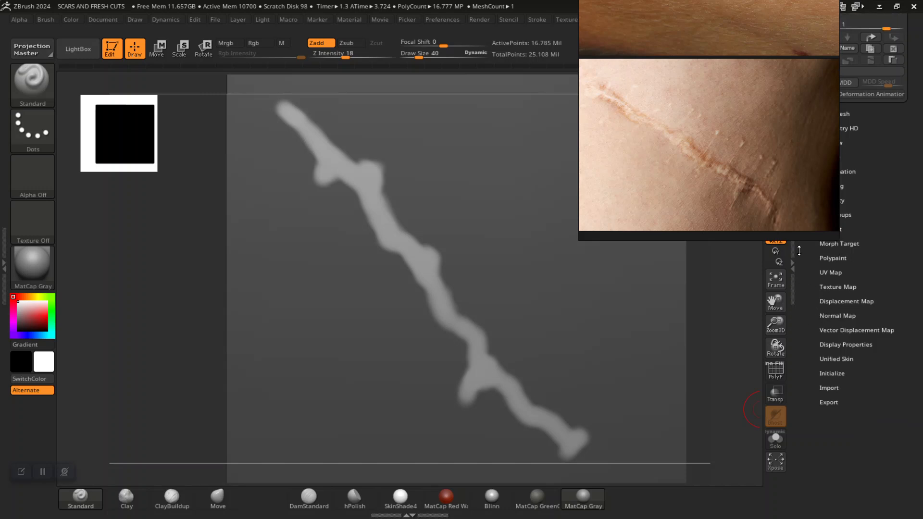
click(832, 172)
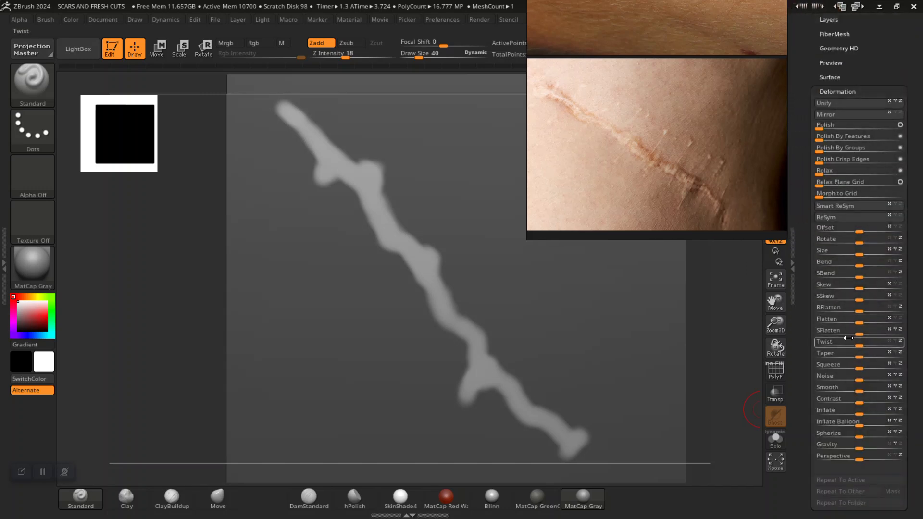
drag(736, 402, 751, 388)
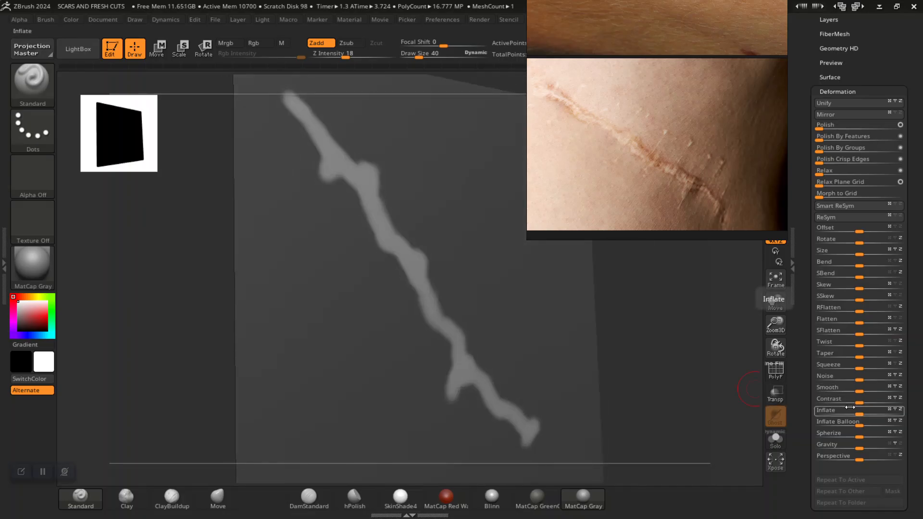
drag(859, 415, 862, 414)
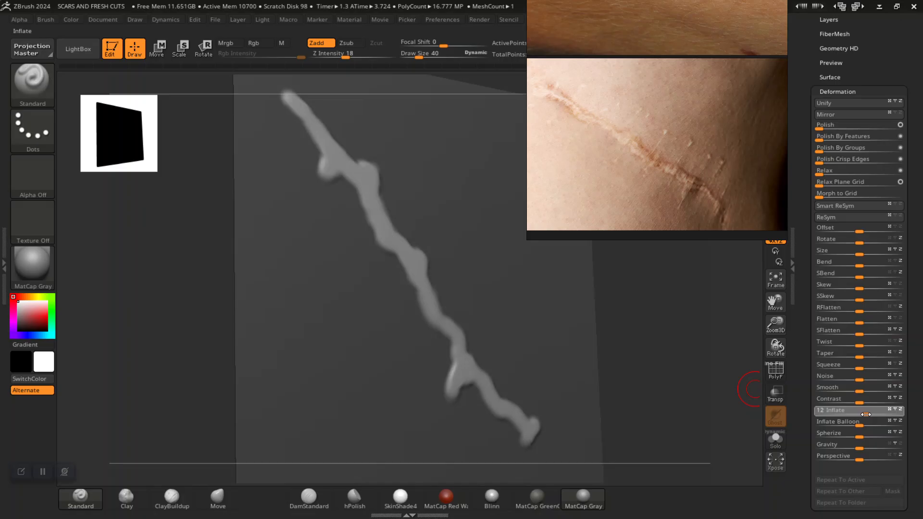
drag(768, 373, 405, 350)
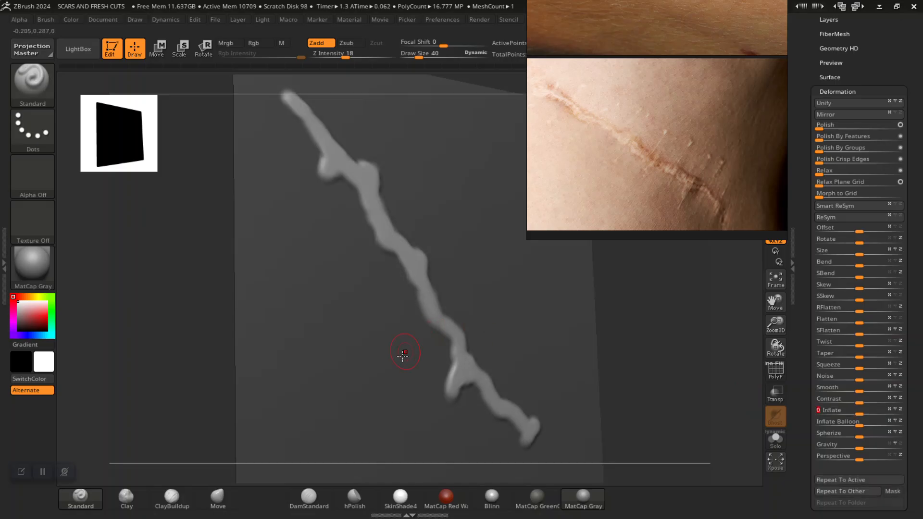
- Switch to the ClayBuildup brush for detailing the raised scar strip
mouse_move(601, 362)
mouse_down()
mouse_move(643, 359)
mouse_move(624, 365)
mouse_up()
alt+drag(169, 326, 178, 380)
click(172, 498)
mouse_move(124, 323)
alt+mouse_down()
mouse_move(177, 355)
mouse_move(316, 193)
alt+mouse_up()
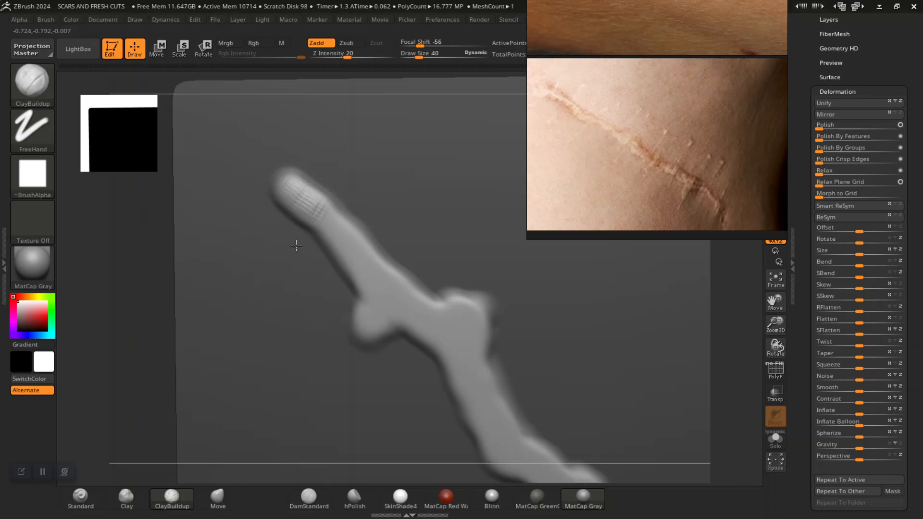
key(ctrl+z)
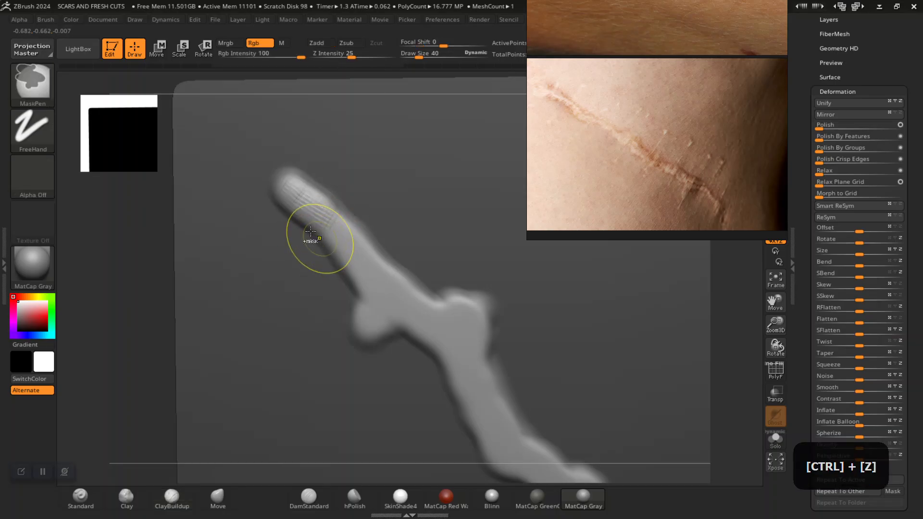
key(ctrl+z)
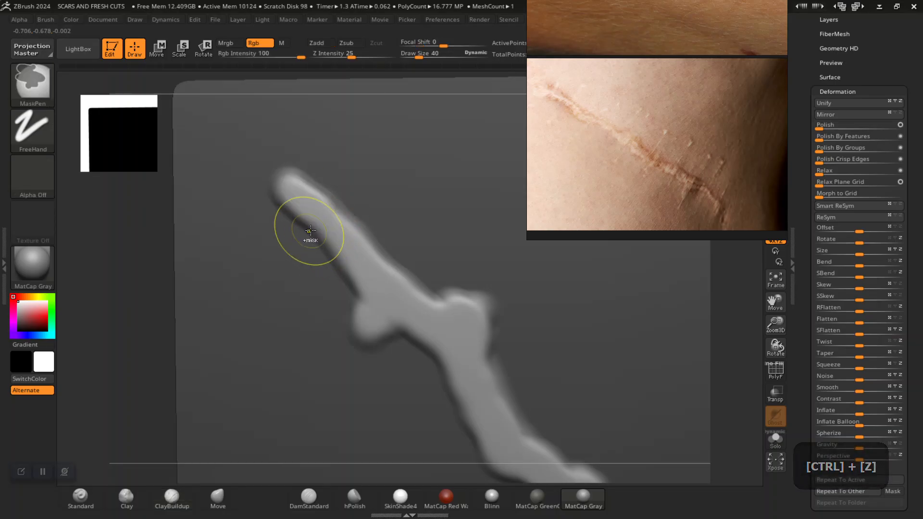
key(ctrl+z)
right_drag(616, 135, 166, 157)
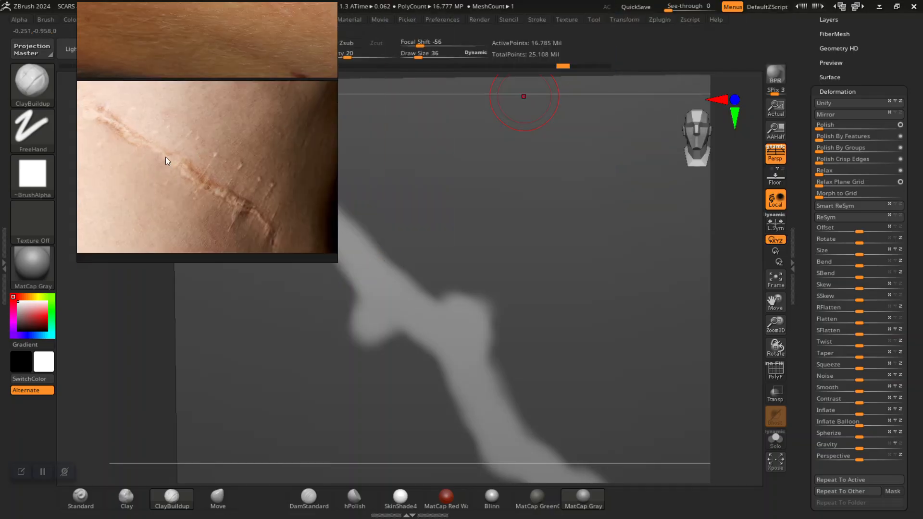
drag(167, 161, 91, 164)
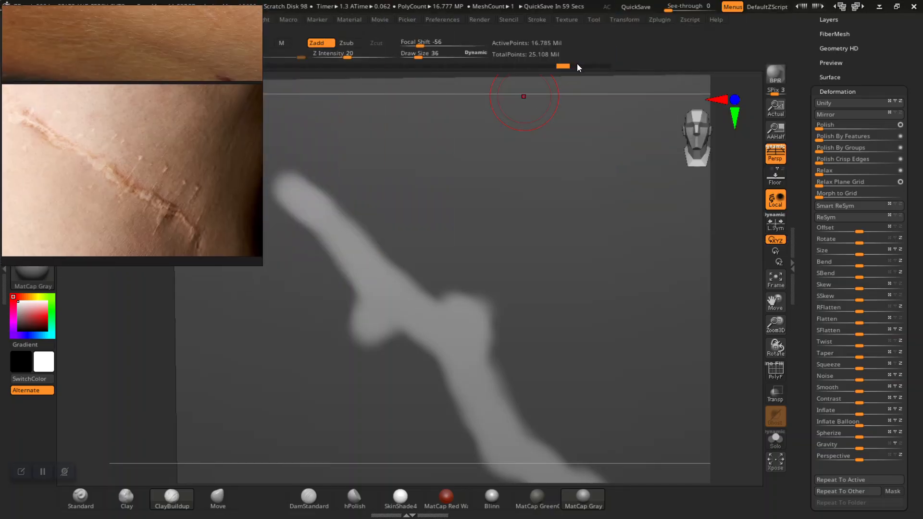
mouse_move(194, 213)
mouse_down()
mouse_move(412, 161)
mouse_move(825, 168)
mouse_up()
drag(146, 294, 118, 305)
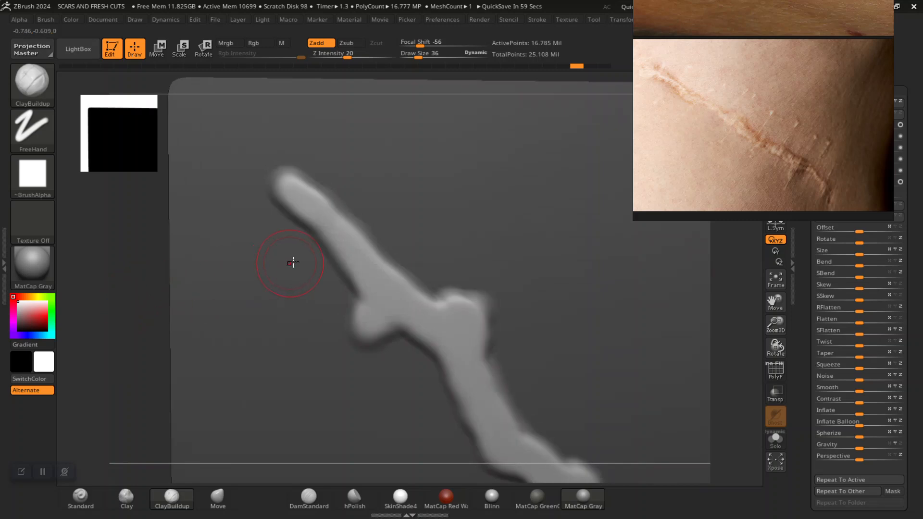
- Build up short diagonal ClayBuildup strokes across the upper part of the scar strip with a draw size of 20
mouse_move(314, 200)
mouse_down()
mouse_move(290, 181)
mouse_move(283, 192)
mouse_move(314, 189)
mouse_up()
drag(329, 234, 345, 218)
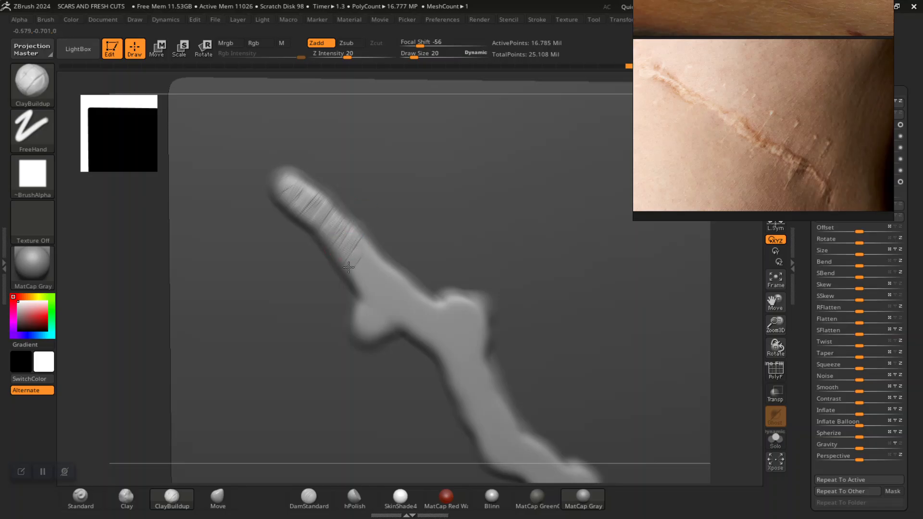
drag(364, 297, 386, 268)
drag(353, 319, 406, 281)
drag(414, 331, 440, 295)
drag(445, 349, 479, 301)
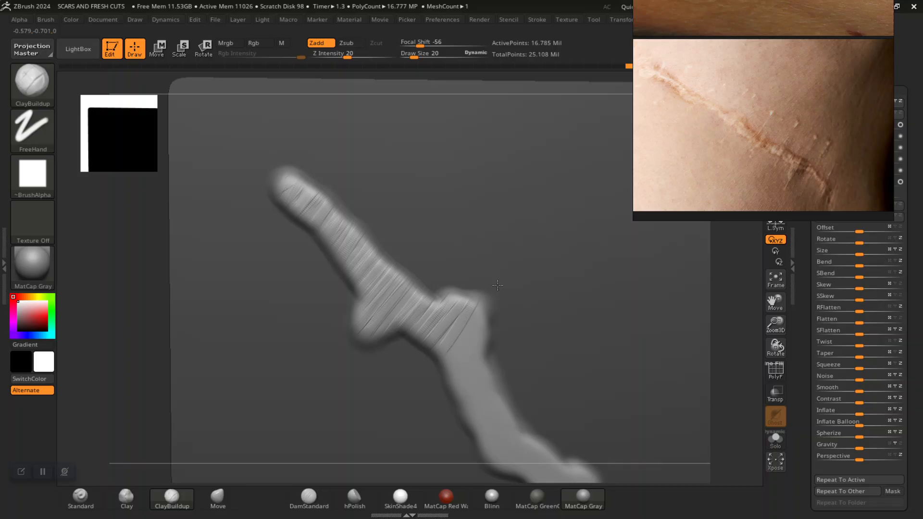
drag(454, 382, 482, 348)
mouse_move(460, 395)
mouse_down()
mouse_move(483, 368)
mouse_move(490, 379)
mouse_up()
- Continue the crosswise ClayBuildup ridges along the middle stretch of the scar, over its right-hand bump
alt+drag(101, 390, 146, 236)
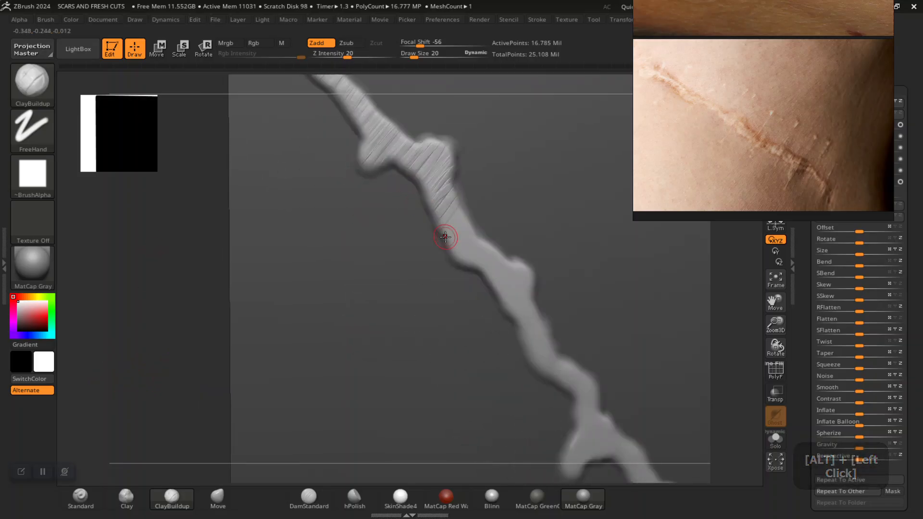
mouse_move(210, 321)
mouse_down()
mouse_move(245, 302)
mouse_move(221, 317)
mouse_move(183, 290)
mouse_move(147, 306)
mouse_up()
mouse_move(409, 275)
alt+mouse_down()
mouse_move(467, 240)
mouse_move(467, 222)
mouse_move(453, 255)
mouse_move(482, 237)
alt+mouse_up()
drag(446, 294, 483, 256)
drag(460, 311, 495, 291)
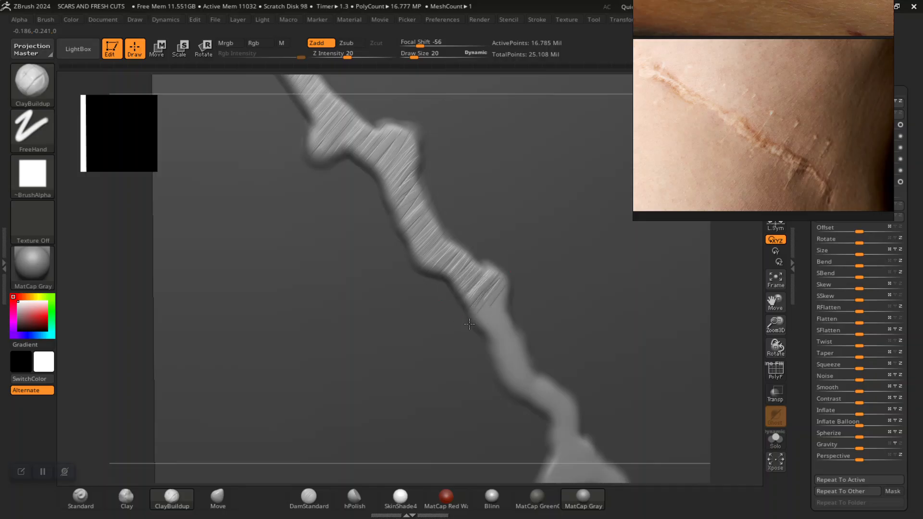
drag(505, 366, 531, 349)
drag(511, 387, 528, 366)
- Add crosswise ClayBuildup ridges around the scar's lower side branch and just below it
mouse_move(116, 408)
alt+mouse_down()
mouse_move(171, 336)
mouse_move(418, 282)
alt+mouse_up()
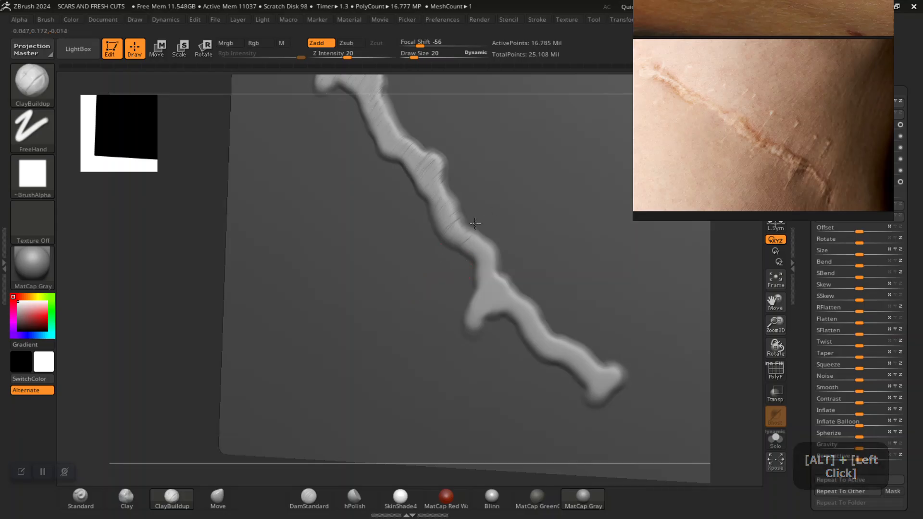
drag(502, 226, 465, 273)
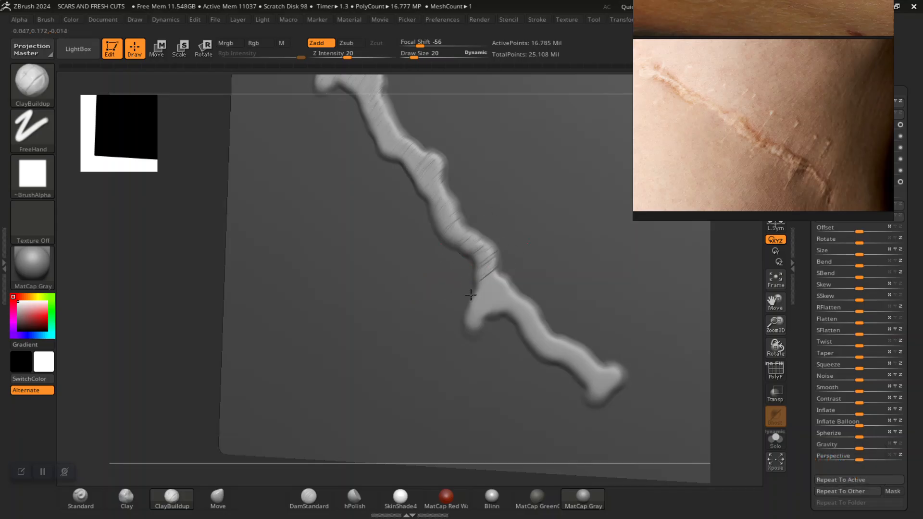
mouse_move(183, 336)
alt+mouse_down()
mouse_move(159, 330)
mouse_move(497, 321)
alt+mouse_up()
mouse_move(441, 378)
mouse_down()
mouse_move(500, 333)
mouse_move(462, 376)
mouse_up()
drag(504, 319, 535, 332)
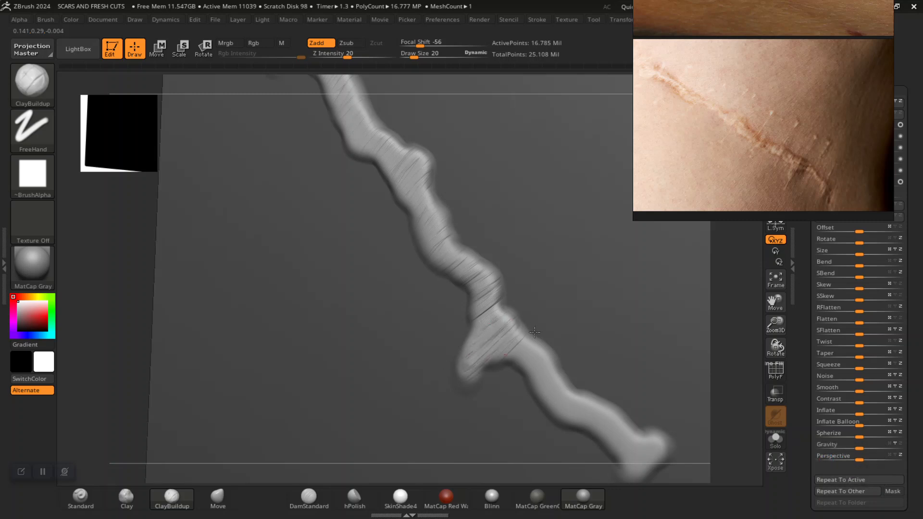
drag(527, 366, 553, 338)
drag(527, 391, 554, 372)
- Finish the crosswise ClayBuildup ridges on the last stretch and the forked lower end of the scar
alt+drag(139, 397, 127, 338)
drag(560, 339, 539, 353)
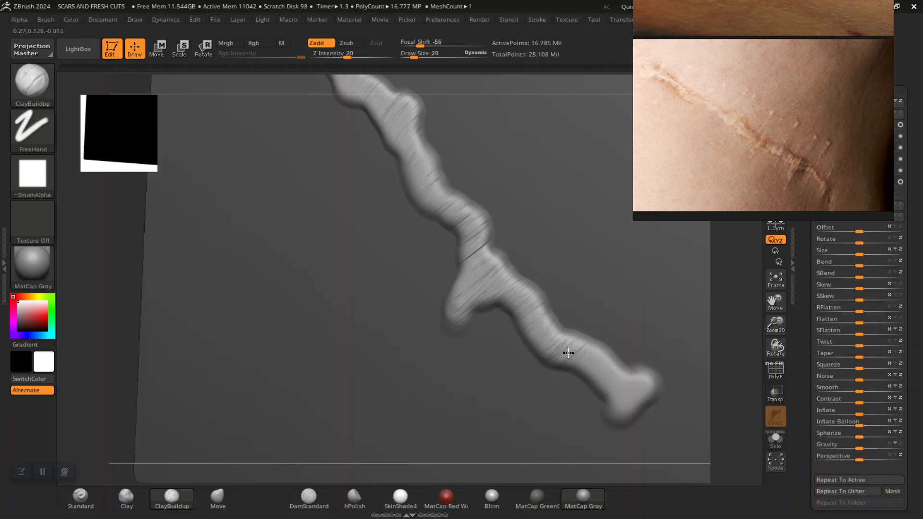
mouse_move(616, 324)
mouse_down()
mouse_move(605, 335)
mouse_move(620, 365)
mouse_move(595, 395)
mouse_up()
mouse_move(609, 409)
mouse_down()
mouse_move(639, 381)
mouse_move(622, 354)
mouse_up()
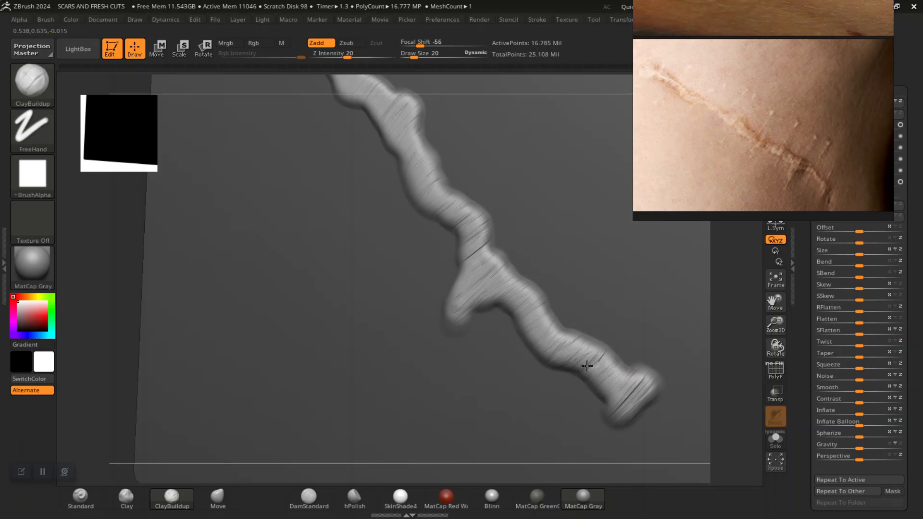
- Soften the mask around the scar by blurring it at a lower subdivision level, and return to the highest level
alt+drag(149, 294, 206, 432)
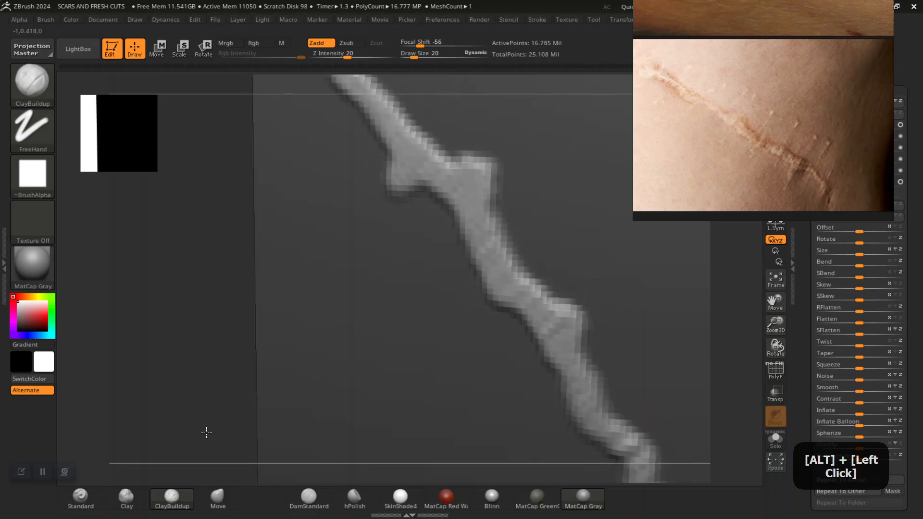
drag(169, 328, 171, 319)
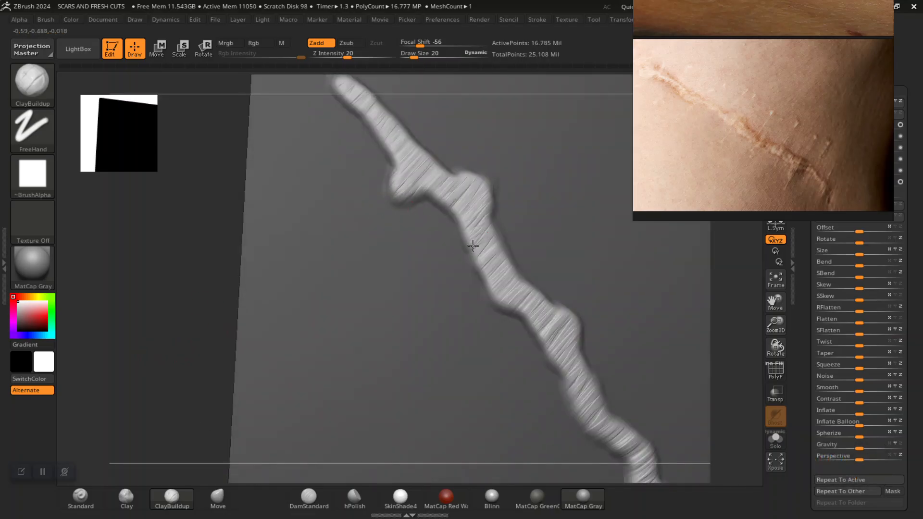
key(shift+d)
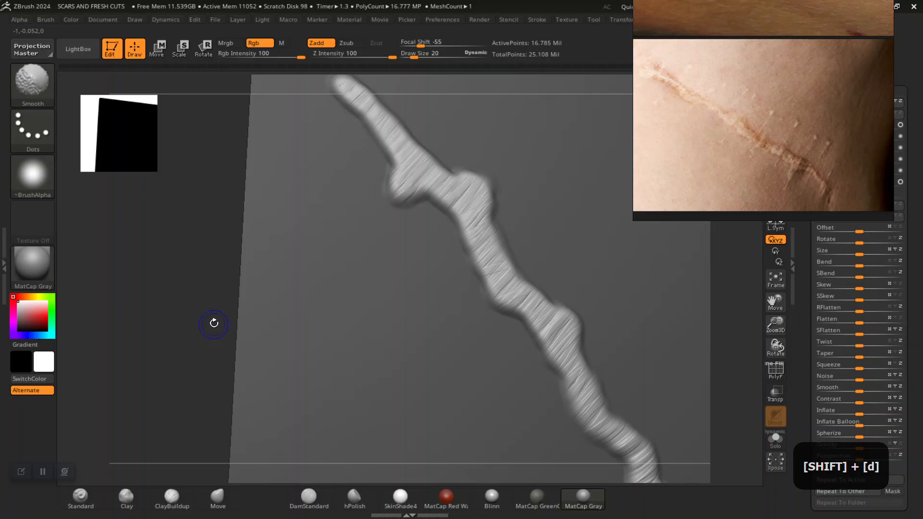
ctrl+click(304, 320)
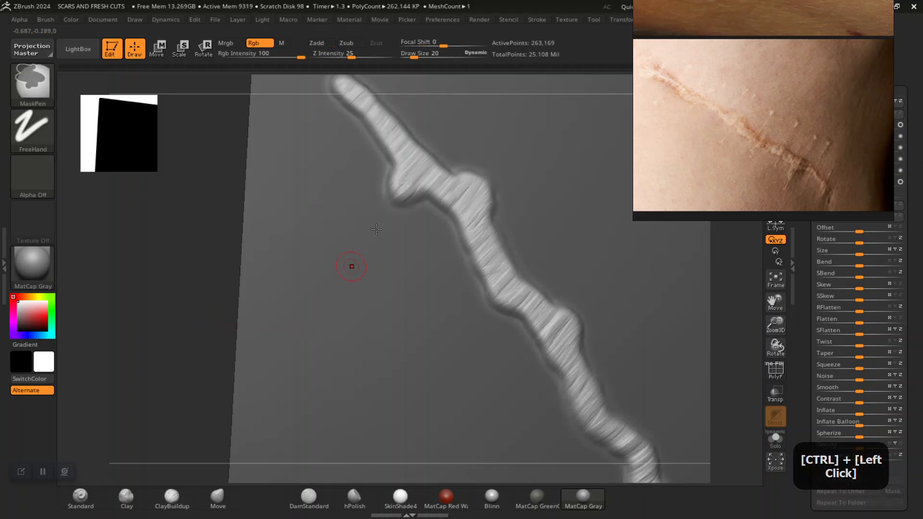
drag(134, 302, 160, 314)
key(d)
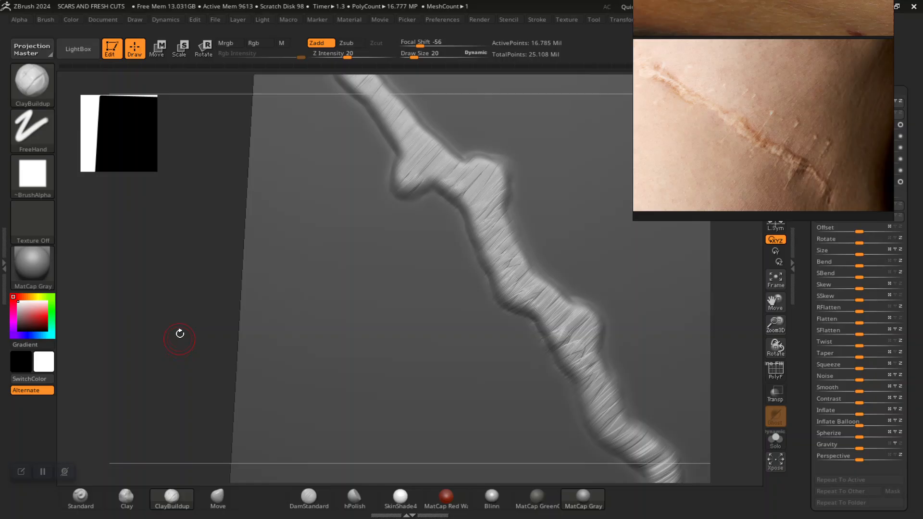
- Blur the mask even wider at the 16,641-point subdivision level and return to the full-resolution mesh
key(shift+d)
key(shift+d)
key(shift+d)
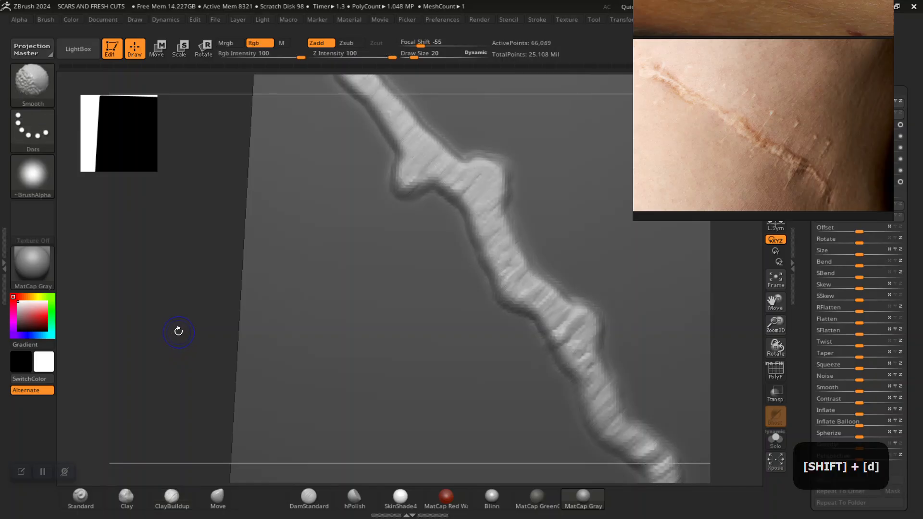
key(shift+d)
ctrl+click(313, 302)
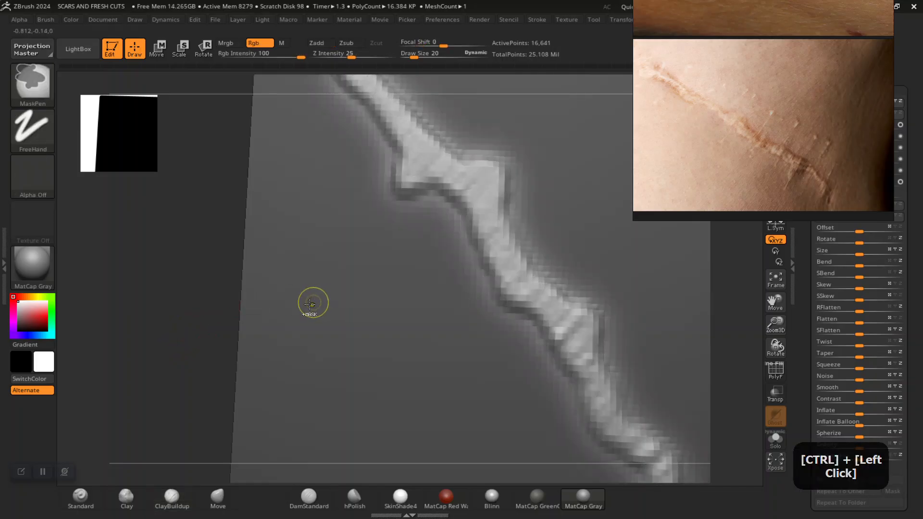
ctrl+click(257, 315)
key(d)
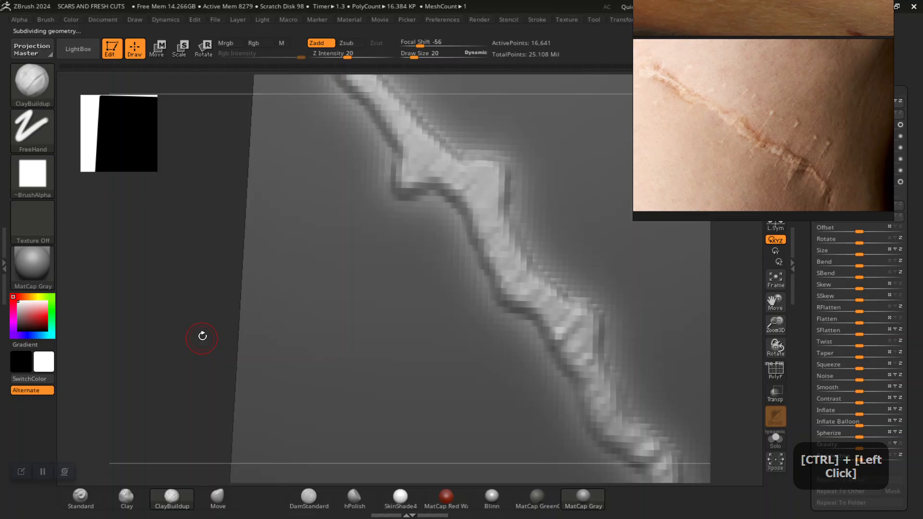
key(d)
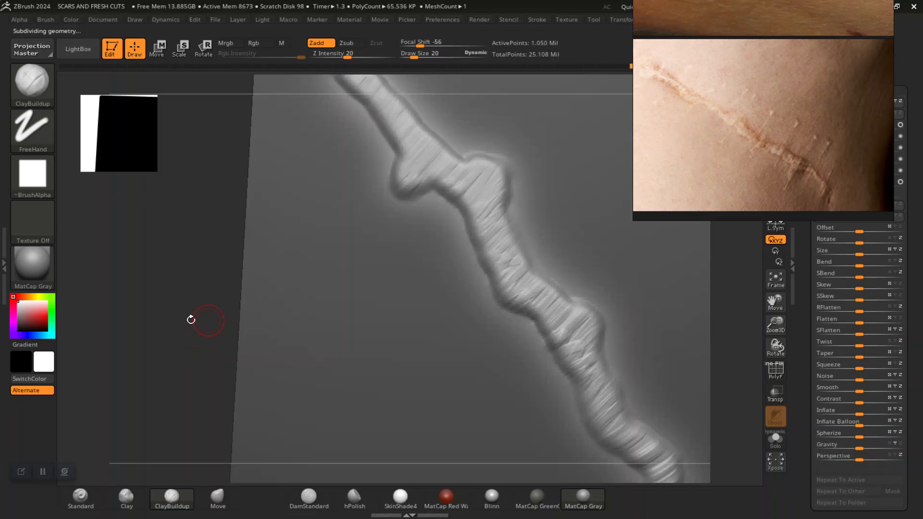
- Brush short ClayBuildup strokes over the lower-left edge of the scar's upper and middle parts, blending it into the surrounding skin
alt+drag(165, 299, 217, 375)
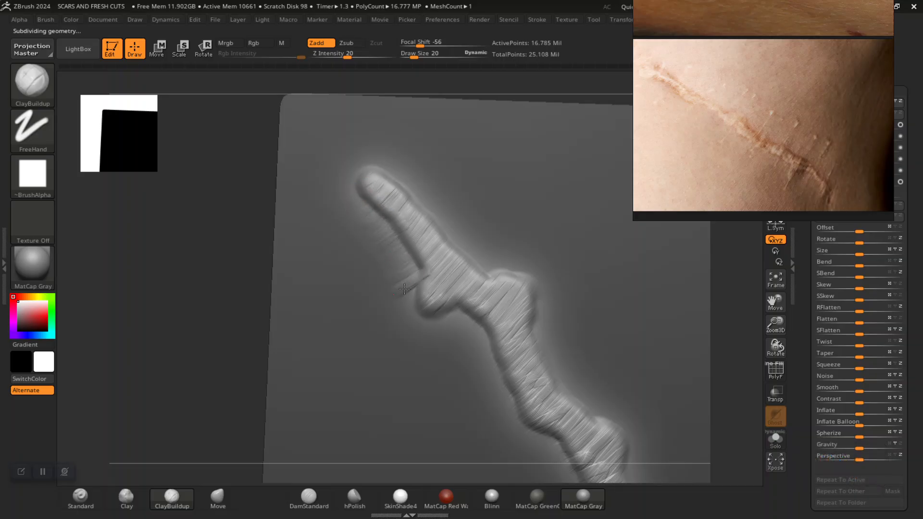
drag(423, 303, 453, 302)
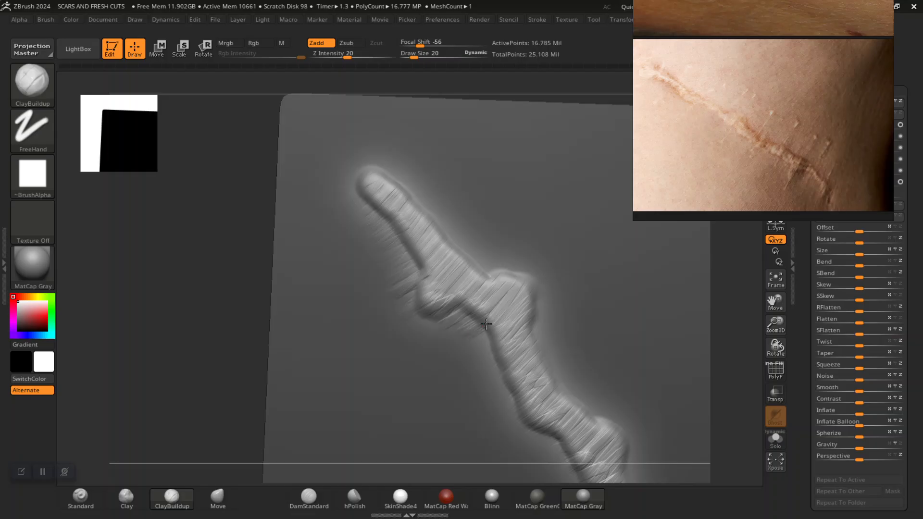
alt+drag(225, 360, 161, 299)
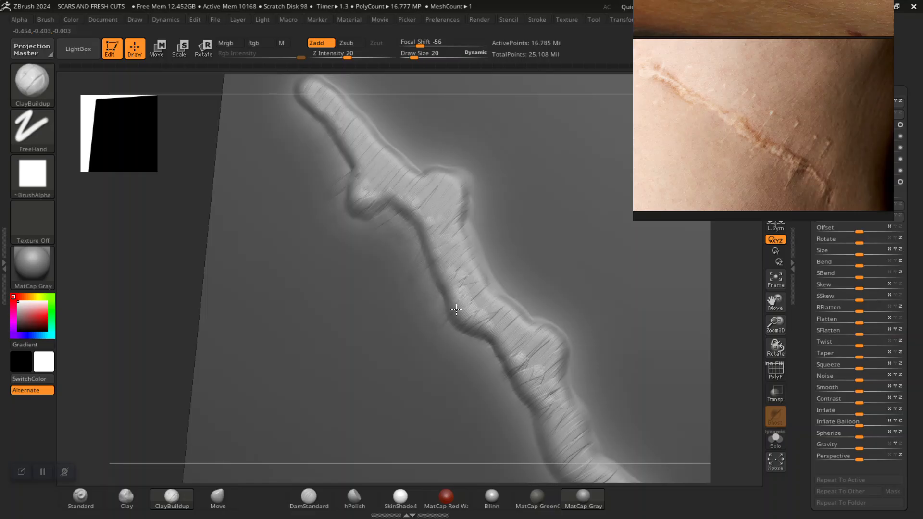
alt+drag(148, 379, 149, 330)
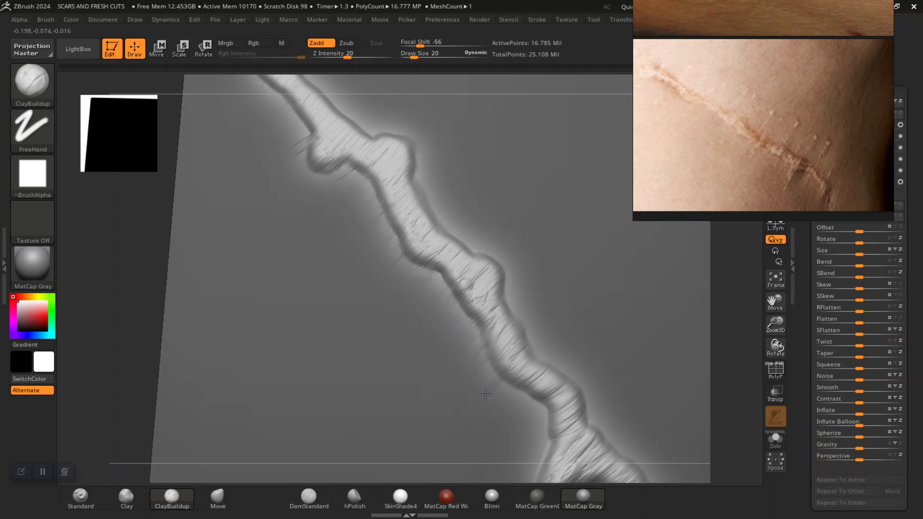
alt+drag(95, 376, 113, 339)
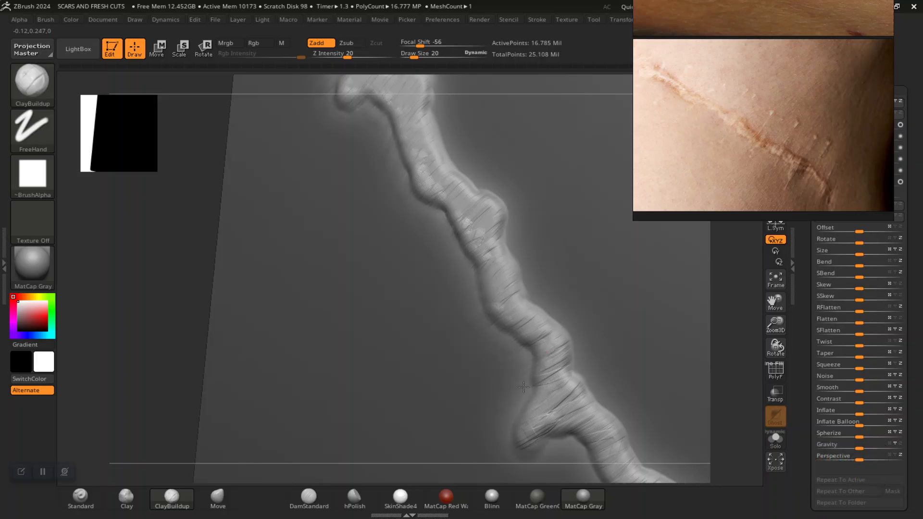
- Blend the lower-left edge of the scar into the skin from the side branch down to the forked end
alt+drag(146, 409, 354, 314)
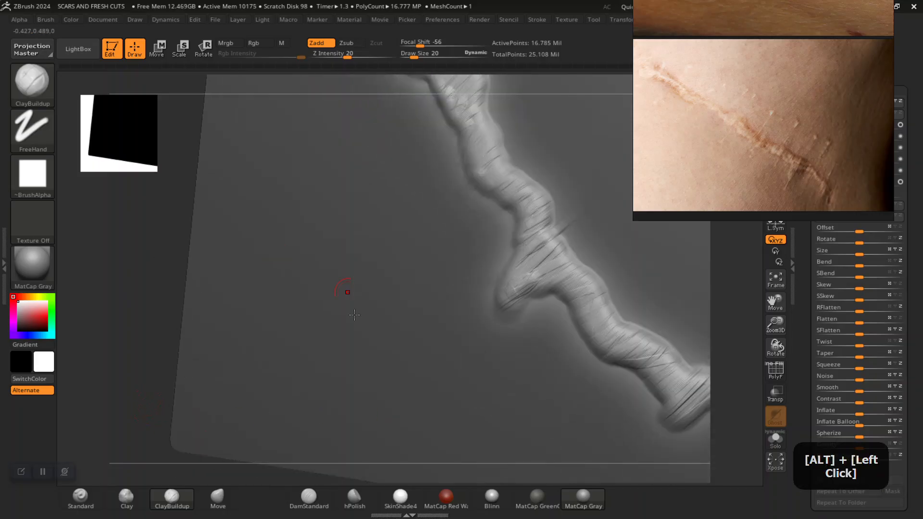
alt+drag(225, 326, 498, 274)
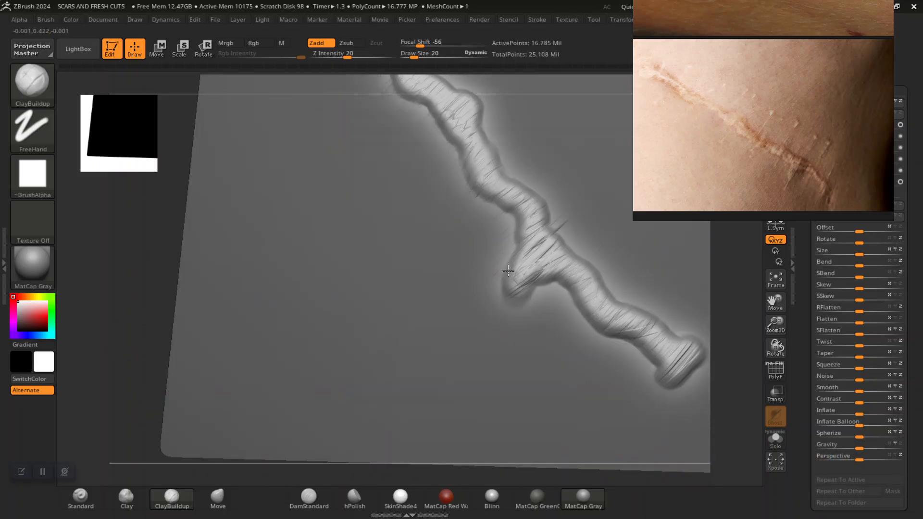
drag(544, 282, 533, 306)
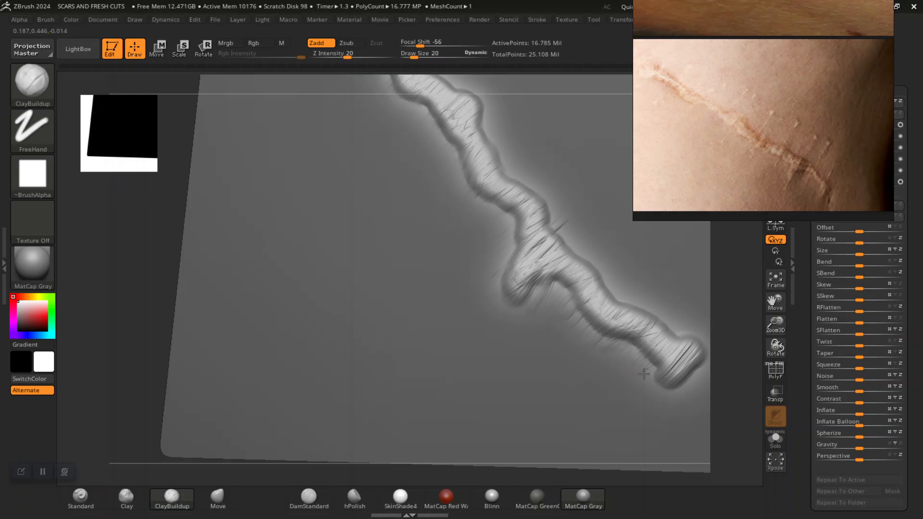
- Add short ClayBuildup strokes around the scar's lower end and along the upper-right edge of its lower half
drag(415, 377, 393, 378)
alt+drag(122, 379, 99, 404)
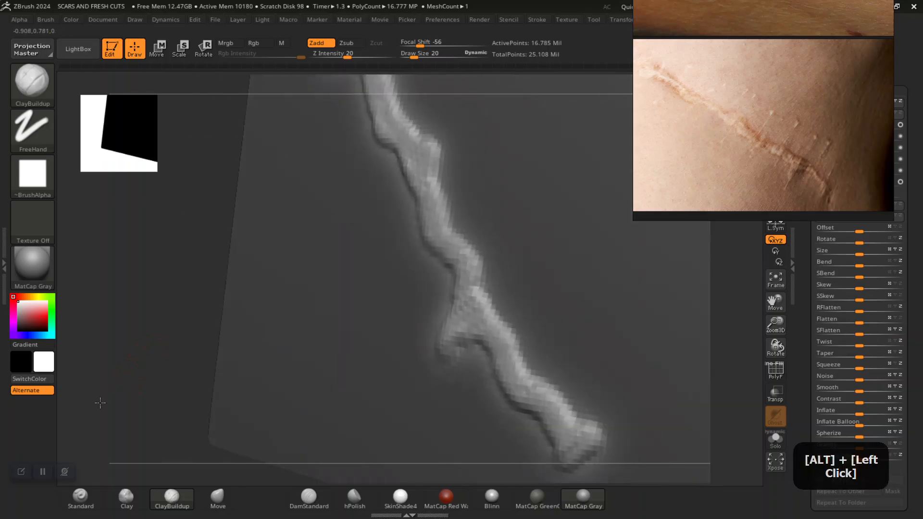
mouse_move(151, 379)
mouse_down()
mouse_move(116, 336)
mouse_move(136, 339)
mouse_up()
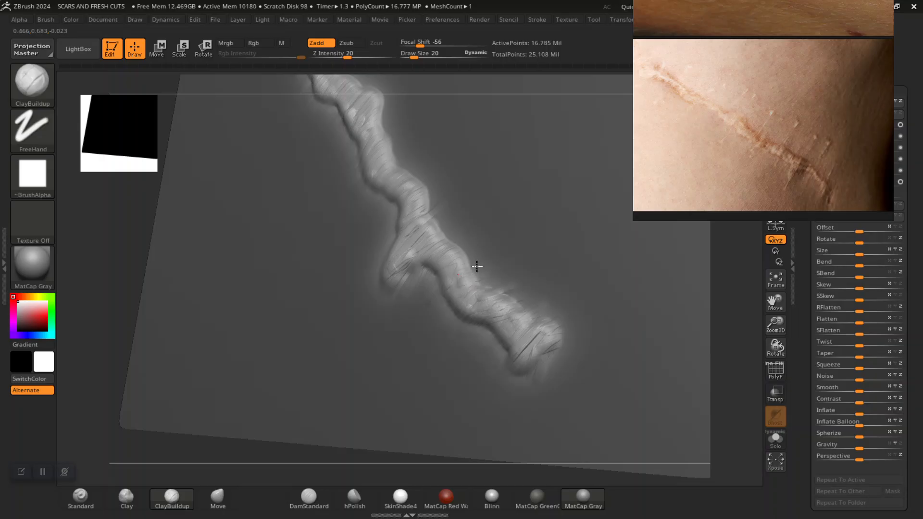
mouse_move(97, 297)
alt+mouse_down()
mouse_move(123, 295)
mouse_move(93, 327)
mouse_move(113, 309)
alt+mouse_up()
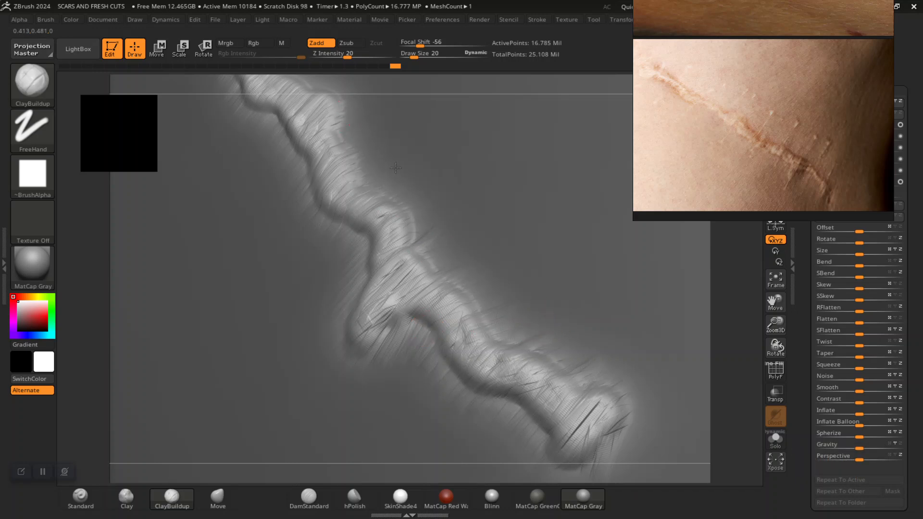
- Extend the short ClayBuildup strokes along the upper-right edge of the scar's upper half, up to its tip
drag(776, 302, 816, 460)
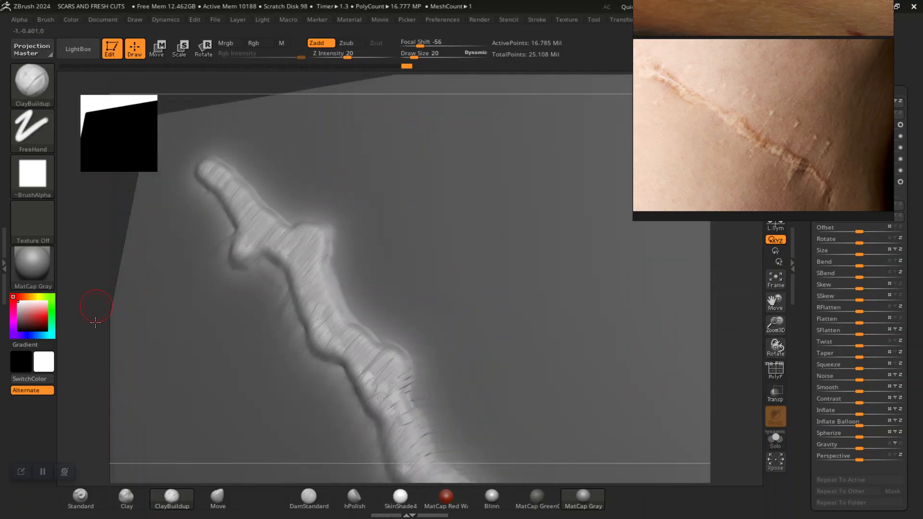
drag(95, 322, 101, 358)
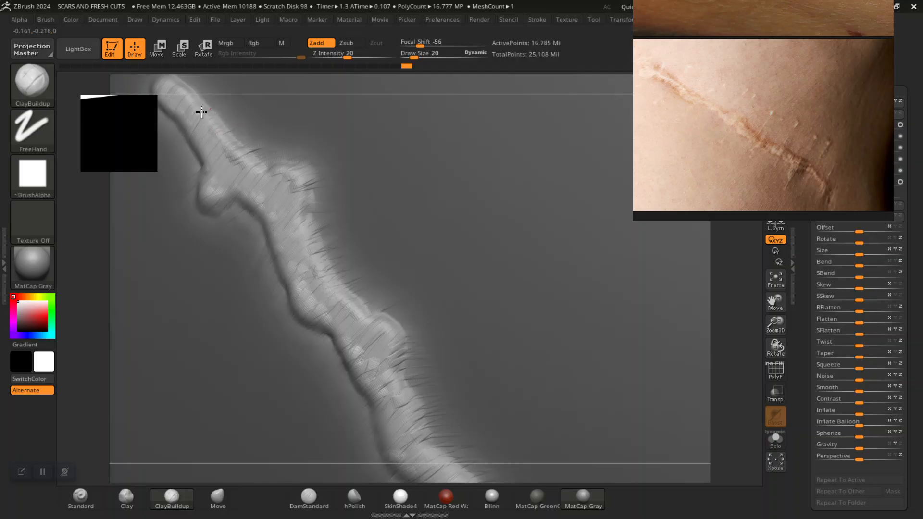
alt+drag(104, 290, 209, 406)
drag(143, 292, 148, 309)
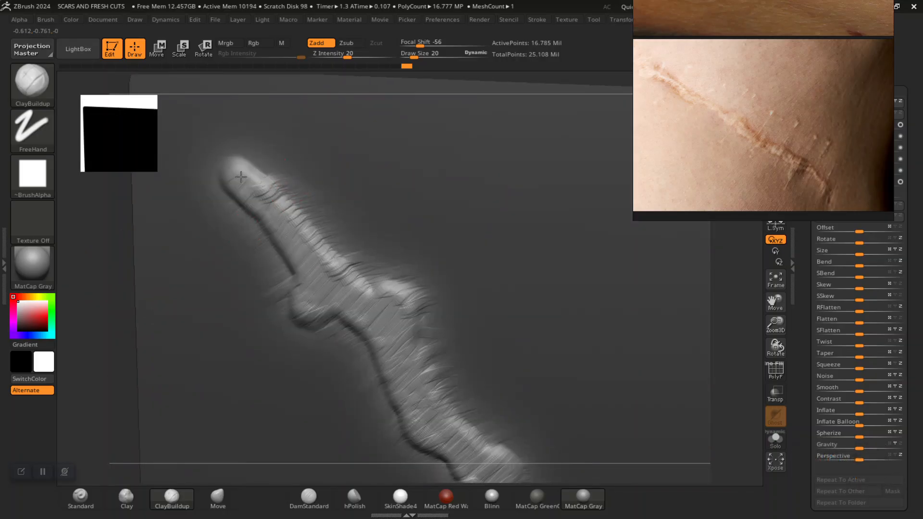
drag(319, 275, 289, 223)
- Lower the mesh's subdivision level and carve DamStandard creases across the scar's upper part at draw size 36
click(307, 498)
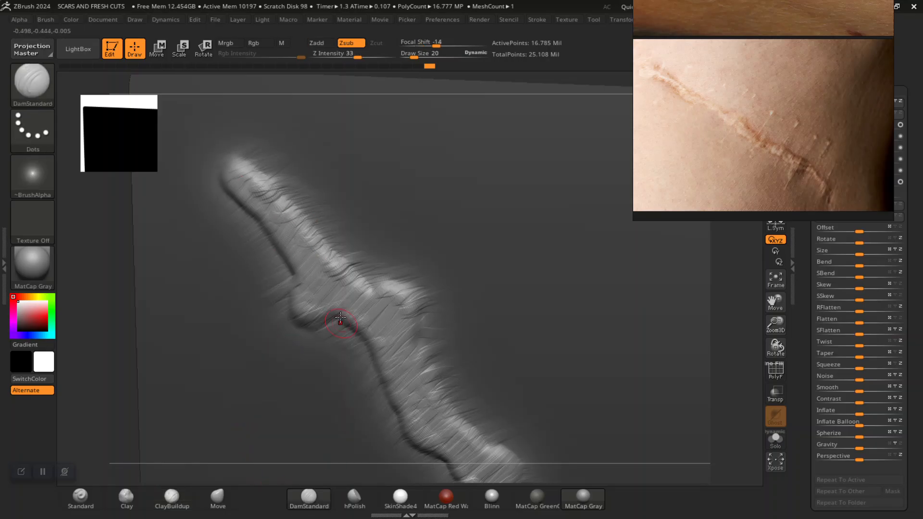
key(shift+d)
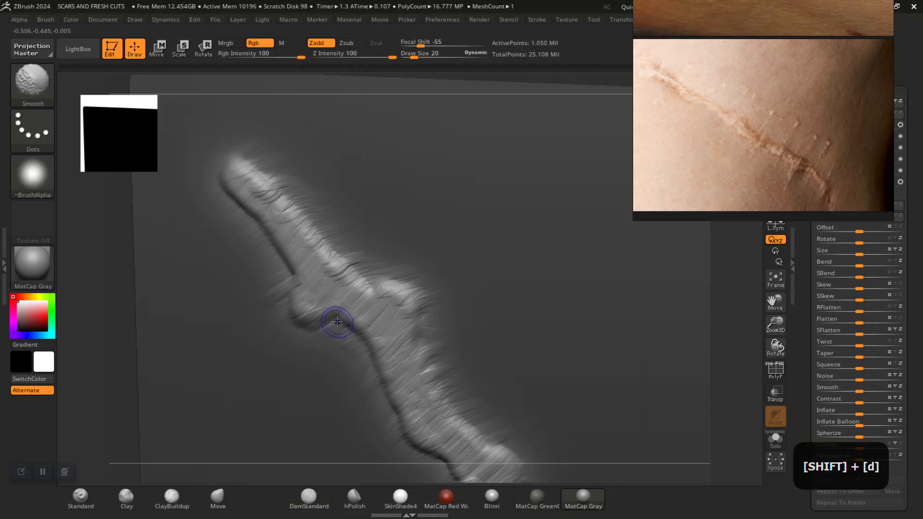
key(shift+d)
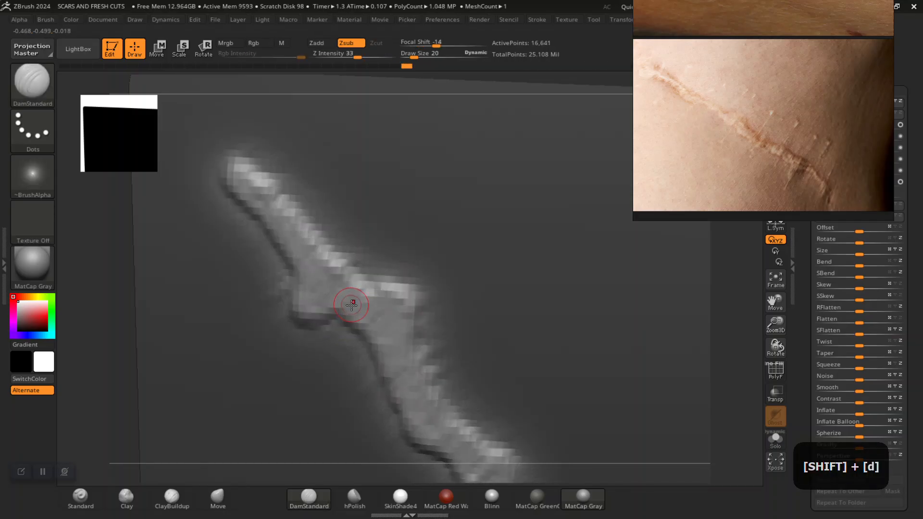
key(bracketright)
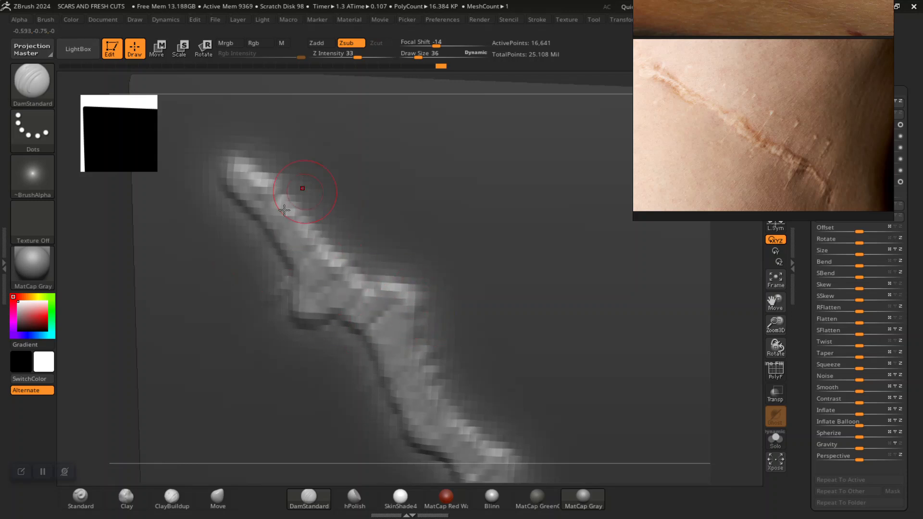
mouse_move(414, 302)
mouse_down()
mouse_move(377, 347)
mouse_move(383, 377)
mouse_up()
drag(448, 387, 426, 416)
- Cut further diagonal DamStandard creases across the scar's width around the side branch and its upper middle
mouse_move(775, 301)
mouse_down()
mouse_move(739, 266)
mouse_move(721, 224)
mouse_up()
drag(400, 284, 303, 353)
drag(322, 290, 297, 330)
drag(416, 296, 366, 361)
drag(429, 339, 385, 416)
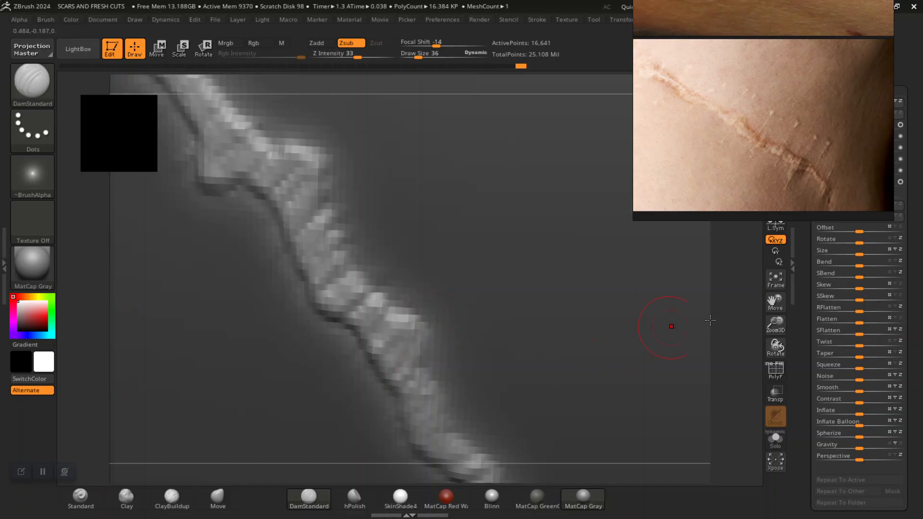
- Continue the diagonal DamStandard creases down the scar's lower half to its forked end
alt+drag(734, 359, 721, 344)
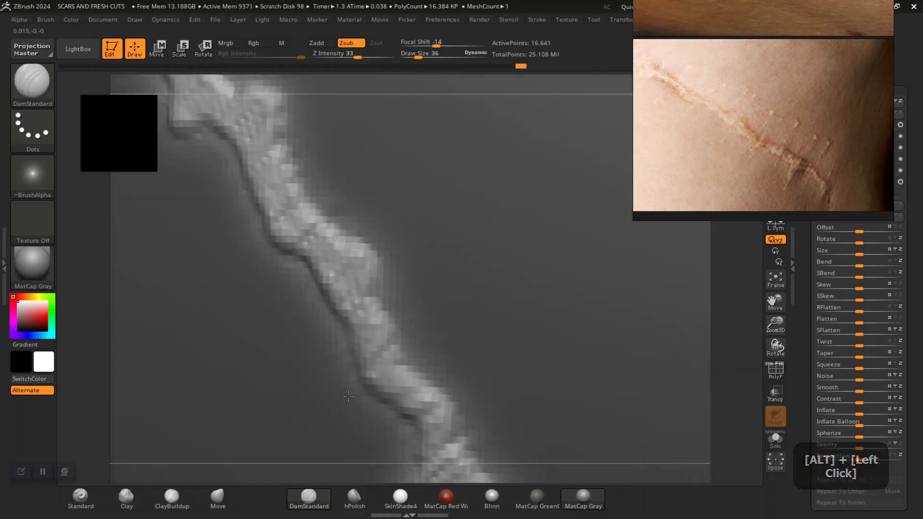
drag(379, 317, 411, 439)
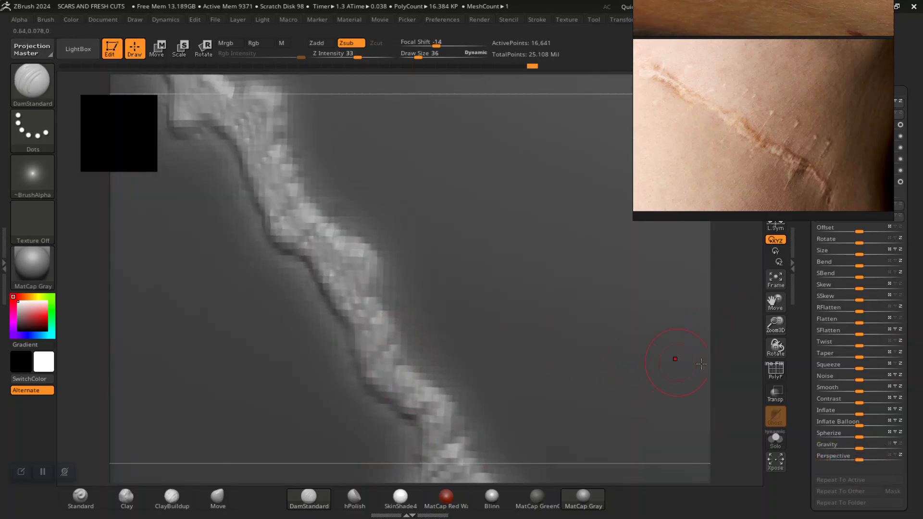
alt+drag(731, 381, 457, 319)
mouse_move(377, 331)
mouse_down()
mouse_move(389, 399)
mouse_move(423, 432)
mouse_move(454, 443)
mouse_up()
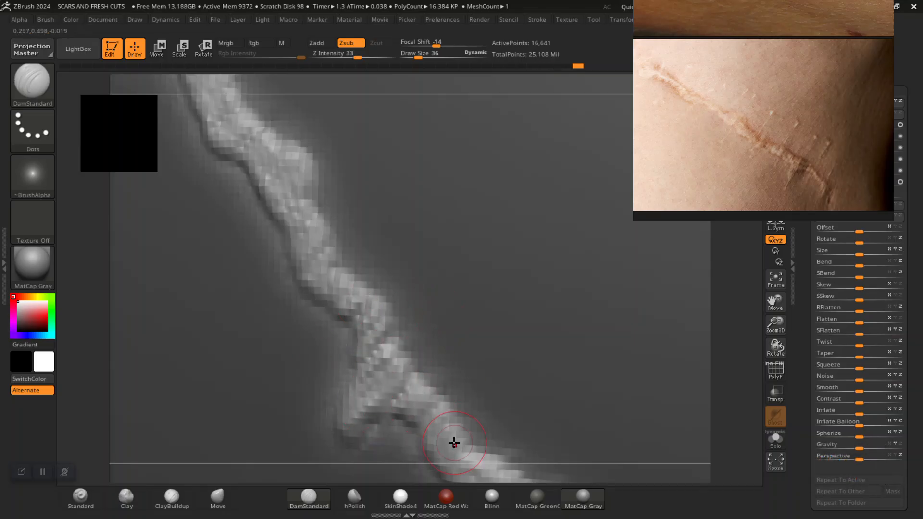
alt+drag(711, 402, 546, 264)
mouse_move(311, 263)
mouse_down()
mouse_move(368, 338)
mouse_move(428, 368)
mouse_move(411, 373)
mouse_up()
- Raise the subdivision level and carve finer DamStandard creases along the scar, undoing an unwanted stroke
key(ctrl+d)
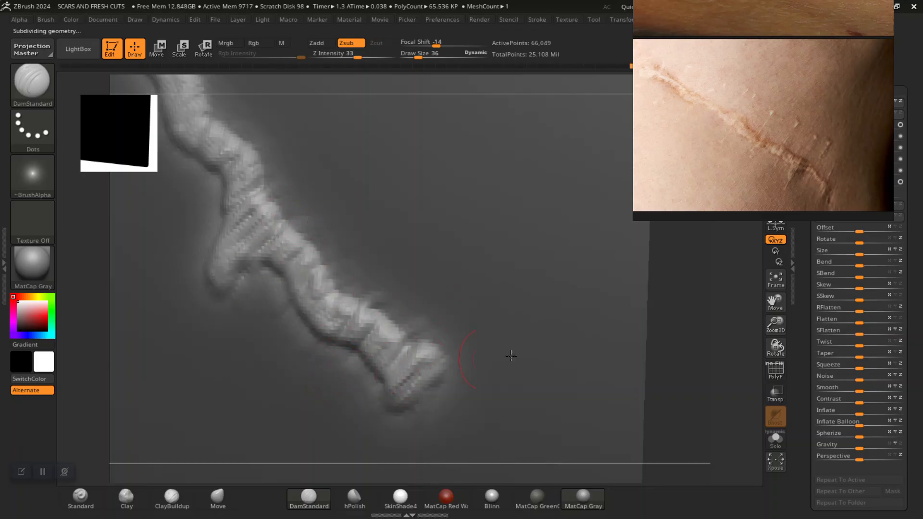
alt+drag(694, 397, 567, 309)
alt+drag(262, 316, 288, 315)
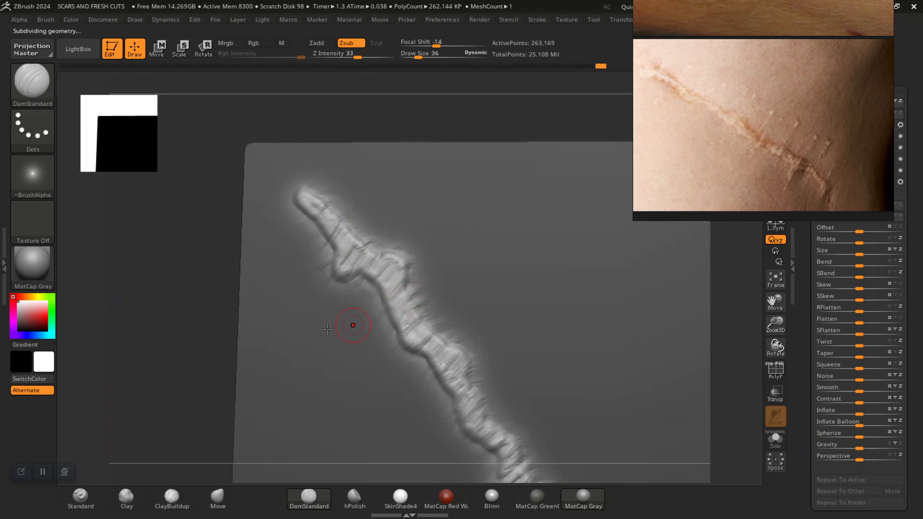
key(ctrl+z)
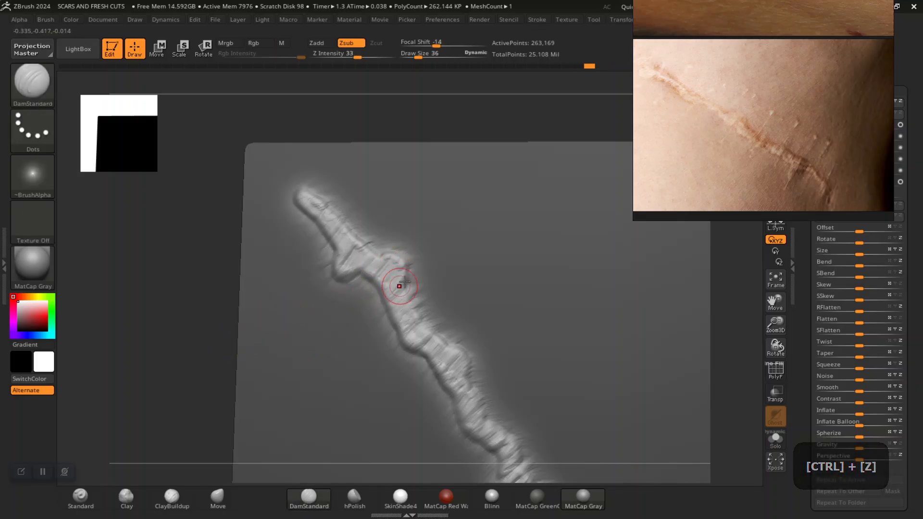
drag(435, 322, 423, 383)
drag(466, 357, 449, 391)
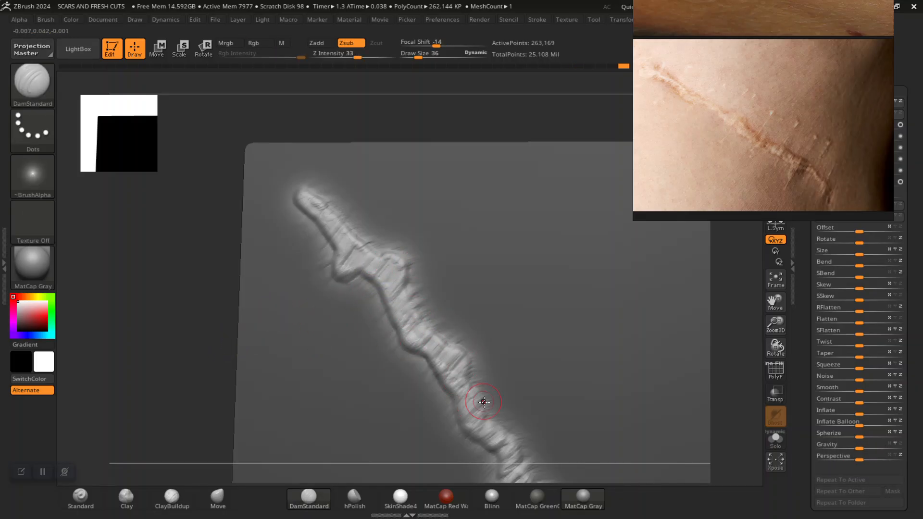
- Switch to the Standard brush and lower the mesh's subdivision level for broader shaping of the scar
alt+drag(176, 377, 272, 434)
alt+drag(98, 315, 561, 286)
alt+drag(684, 304, 643, 350)
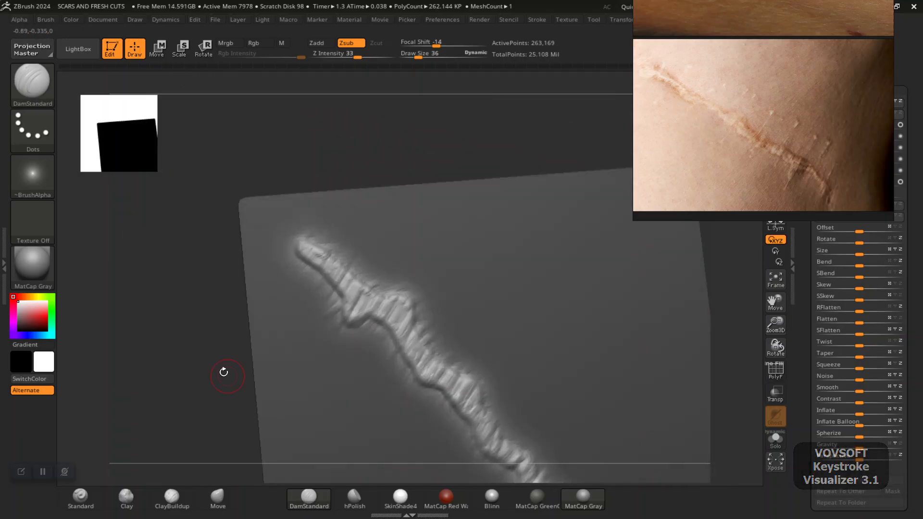
alt+drag(224, 372, 195, 295)
drag(157, 321, 268, 303)
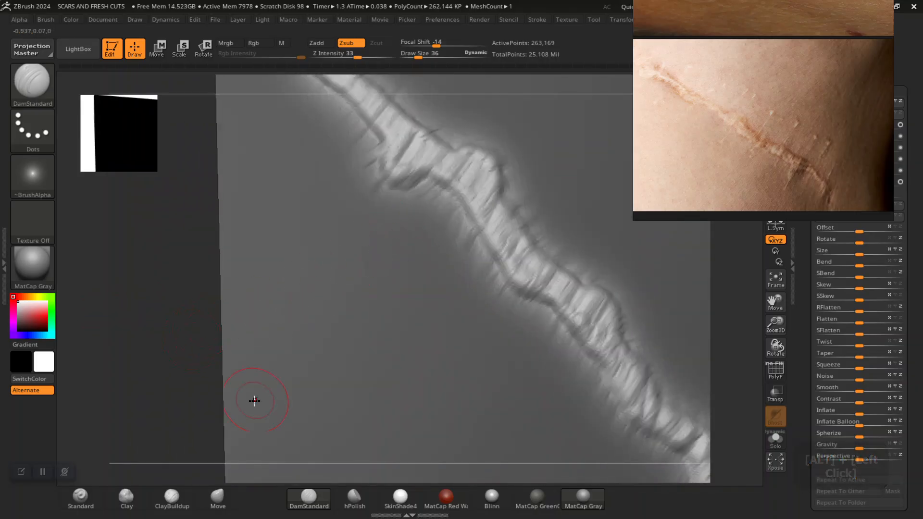
key(b)
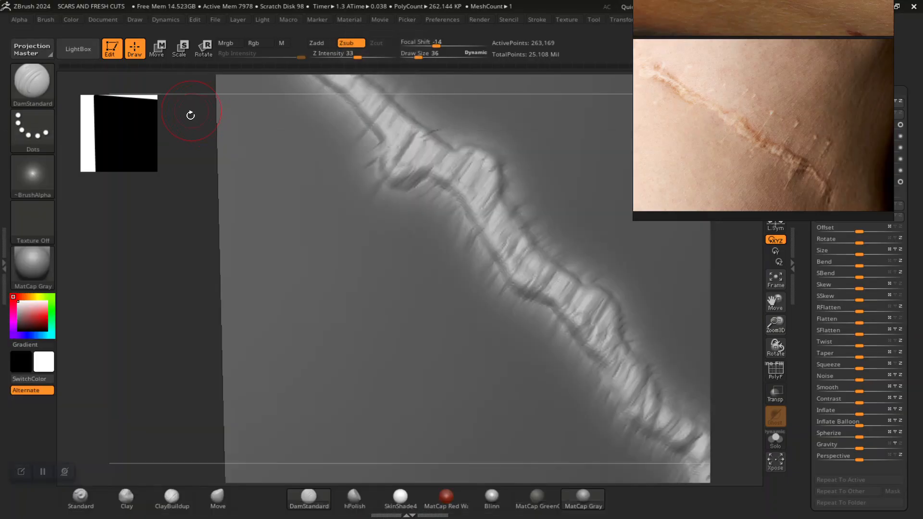
click(86, 497)
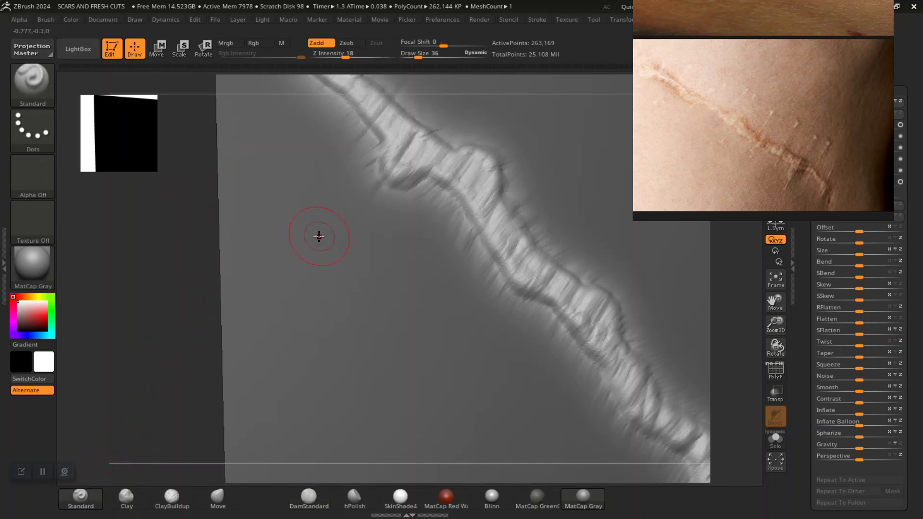
key(shift)
key(shift+d)
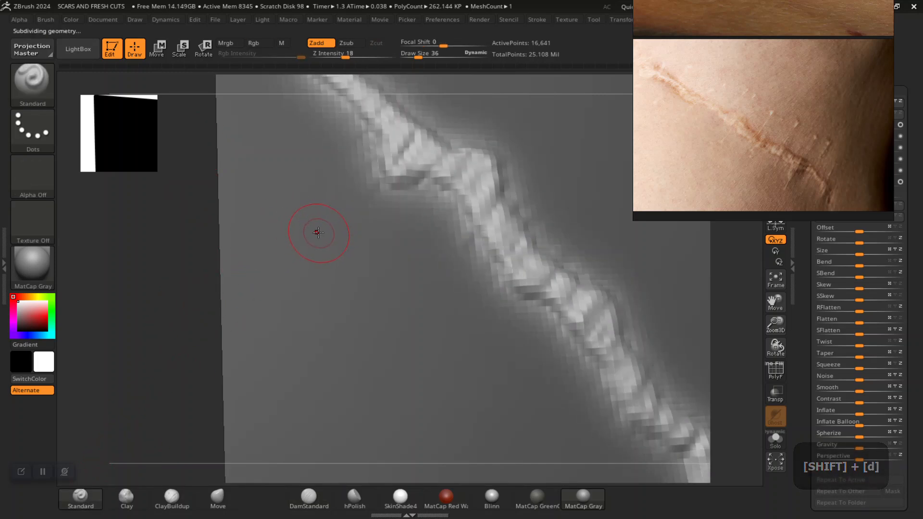
- Build up soft, irregular bumps on the scar's upper and middle parts with the Standard brush
alt+drag(212, 274, 192, 317)
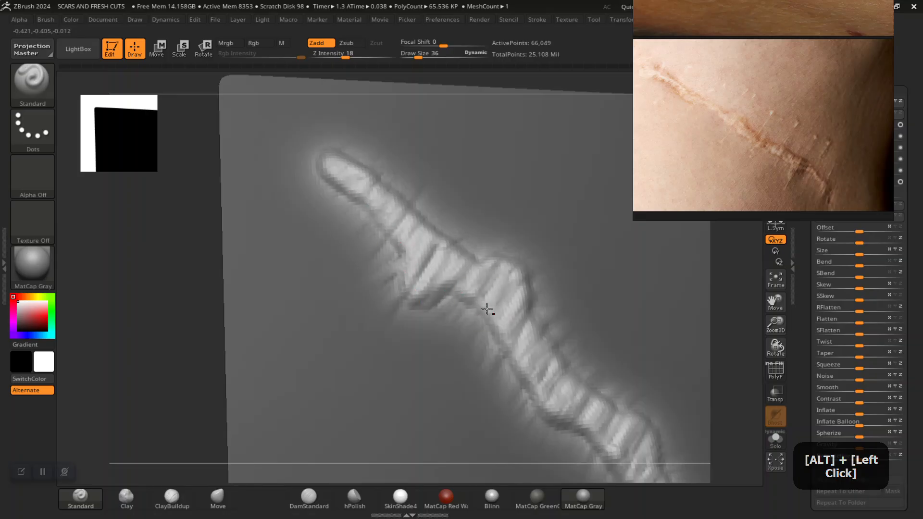
alt+drag(171, 350, 151, 284)
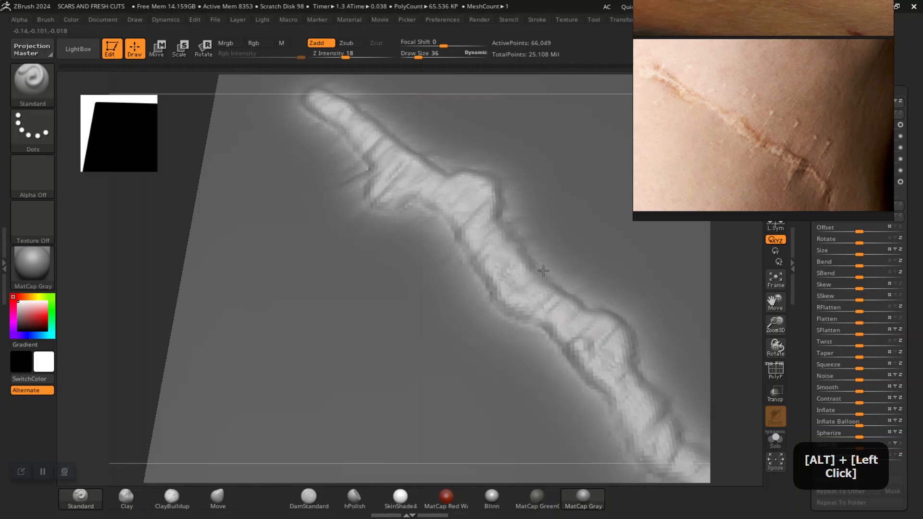
alt+drag(146, 312, 535, 281)
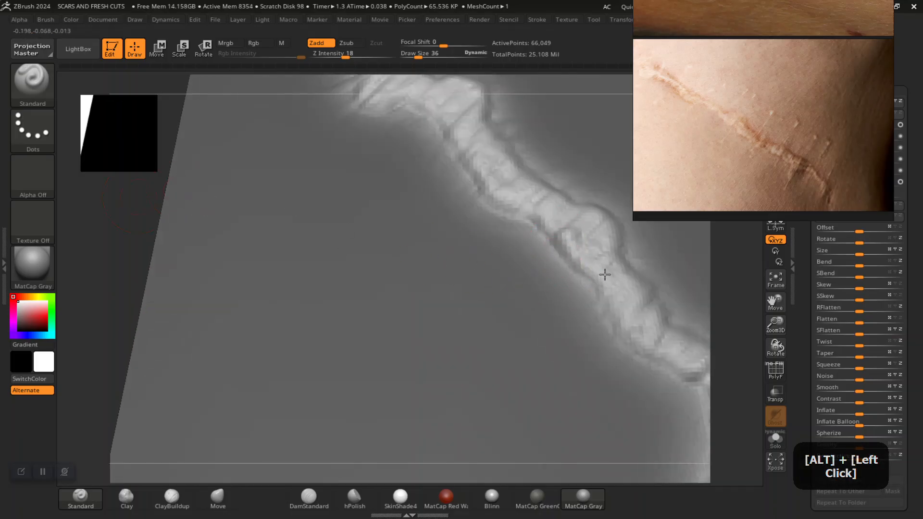
alt+drag(134, 288, 443, 226)
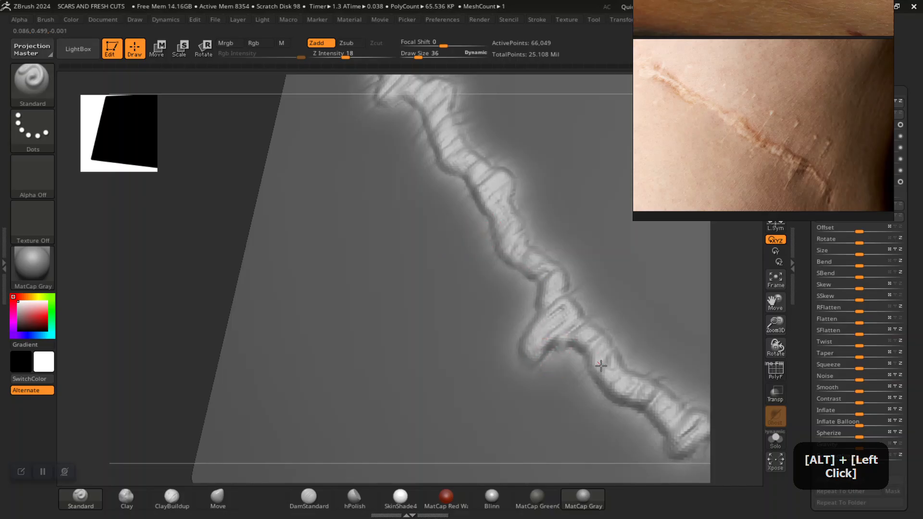
- Add Standard brush volume to the scar's lower forked end and along its upper ridge
mouse_move(614, 396)
alt+mouse_down()
mouse_move(632, 409)
mouse_move(650, 391)
alt+mouse_up()
alt+drag(193, 332, 153, 281)
alt+drag(473, 342, 532, 378)
mouse_move(187, 284)
alt+mouse_down()
mouse_move(226, 348)
mouse_move(98, 271)
mouse_move(150, 406)
mouse_move(127, 276)
mouse_move(416, 322)
alt+mouse_up()
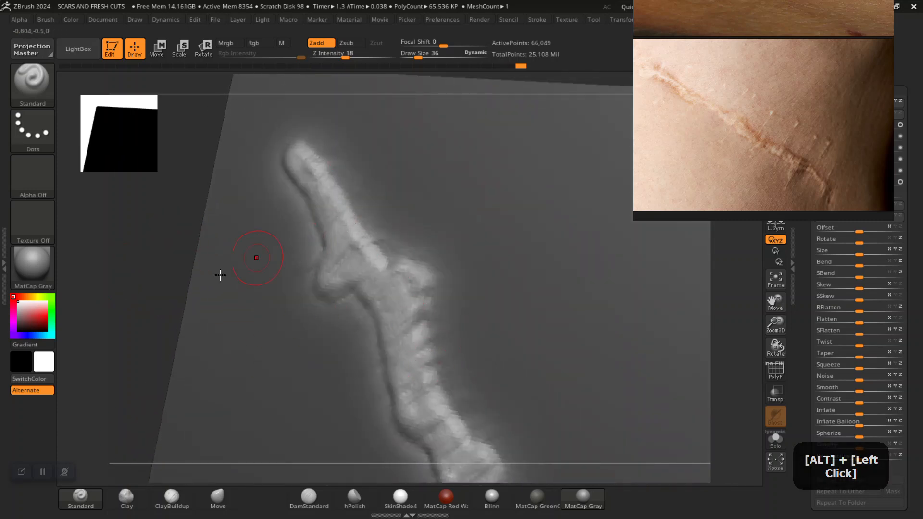
- Return the mesh to its highest subdivision level and enlarge the reference photo around the scar's edge
key(ctrl+d)
key(ctrl+d)
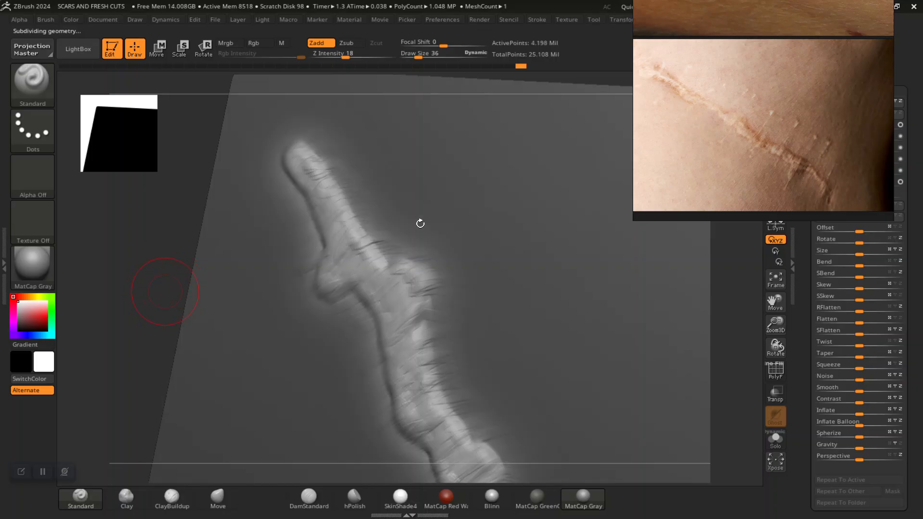
scroll(755, 116, up, 4)
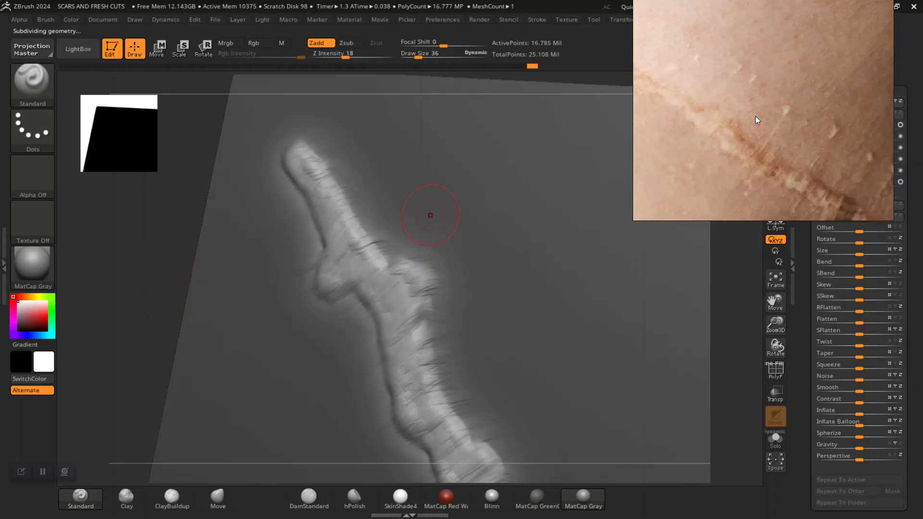
middle_drag(748, 99, 745, 79)
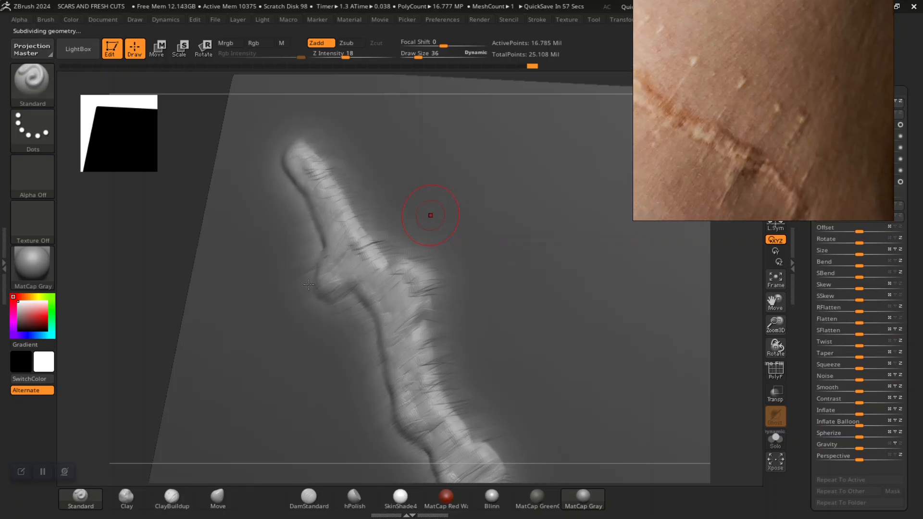
- Draw thin DamStandard lines at draw size 32 outward from both edges of the scar's upper tip, following the reference photo
mouse_move(144, 302)
mouse_down()
mouse_move(134, 319)
mouse_move(167, 344)
mouse_move(183, 330)
mouse_up()
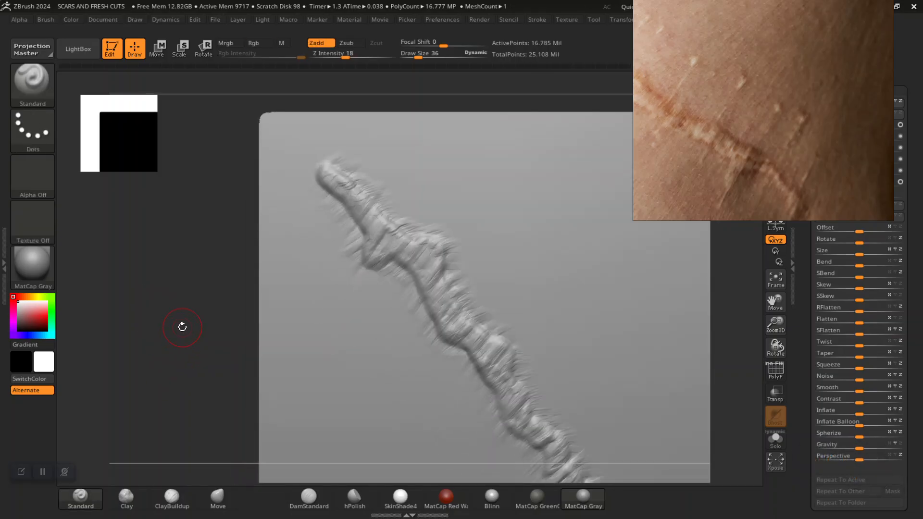
click(302, 498)
mouse_move(157, 332)
alt+mouse_down()
mouse_move(169, 346)
mouse_move(99, 333)
mouse_move(147, 417)
alt+mouse_up()
key(bracketleft)
alt+drag(154, 327, 203, 343)
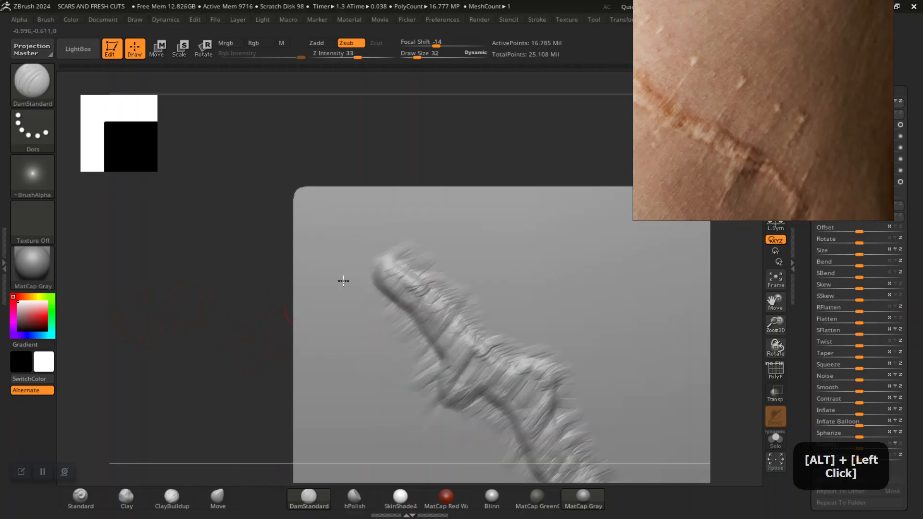
middle_drag(732, 113, 829, 140)
scroll(830, 140, down, 3)
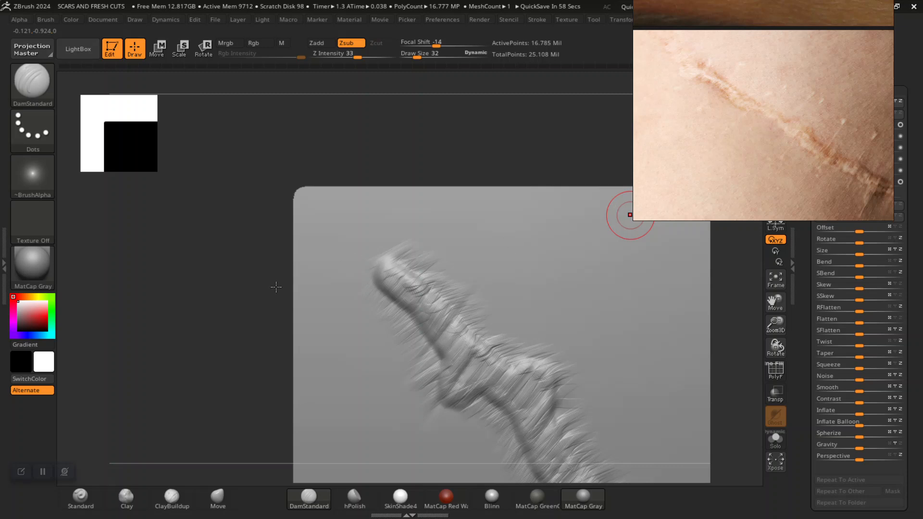
mouse_move(183, 284)
alt+mouse_down()
mouse_move(189, 260)
mouse_move(154, 270)
mouse_move(207, 258)
alt+mouse_up()
alt+drag(427, 206, 385, 245)
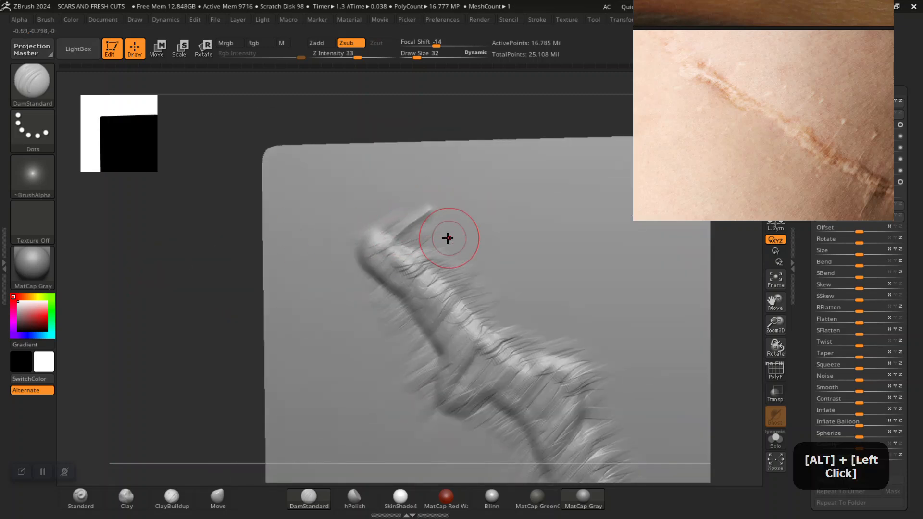
alt+drag(421, 263, 471, 240)
mouse_move(460, 321)
alt+mouse_down()
mouse_move(500, 272)
mouse_move(492, 332)
alt+mouse_up()
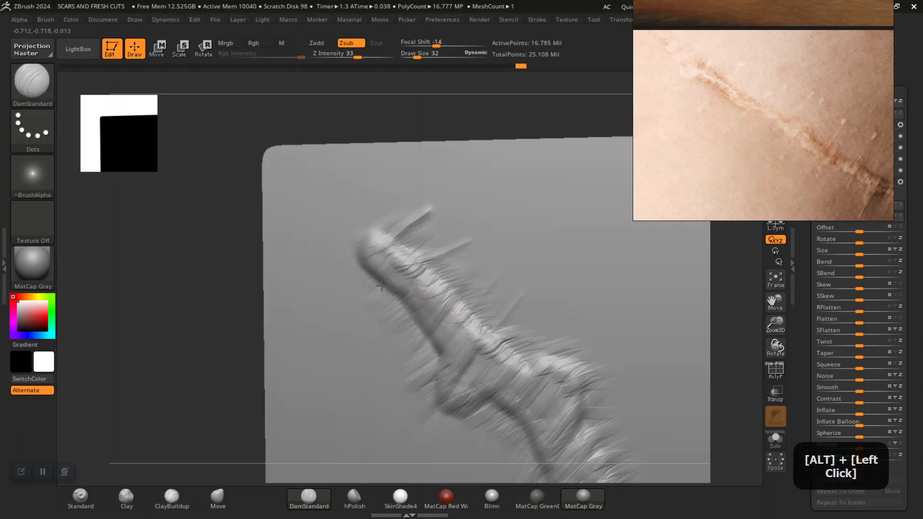
alt+drag(410, 322, 377, 361)
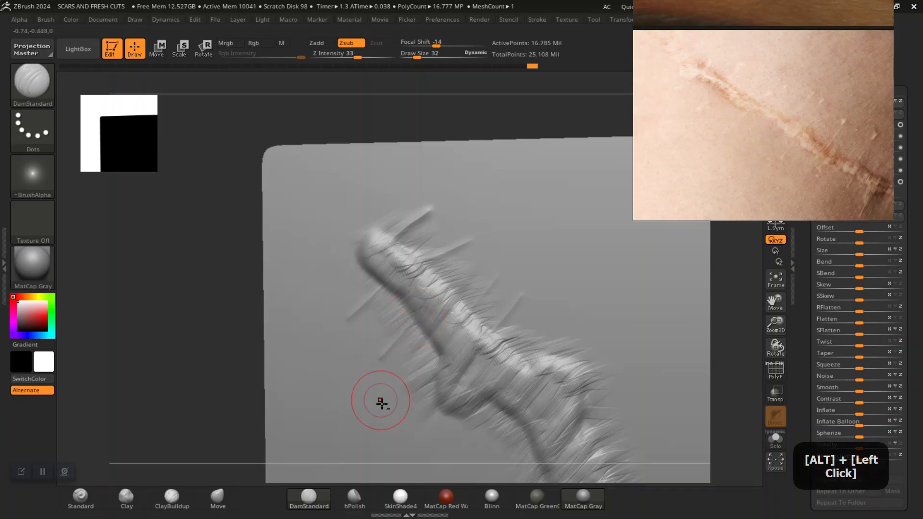
- Add thin DamStandard lines reaching into the skin on both sides of the scar around and just below the side branch
alt+drag(189, 378, 167, 249)
mouse_move(402, 320)
alt+mouse_down()
mouse_move(441, 284)
mouse_move(453, 340)
alt+mouse_up()
alt+drag(456, 375, 527, 329)
alt+drag(206, 379, 153, 289)
alt+drag(424, 310, 480, 273)
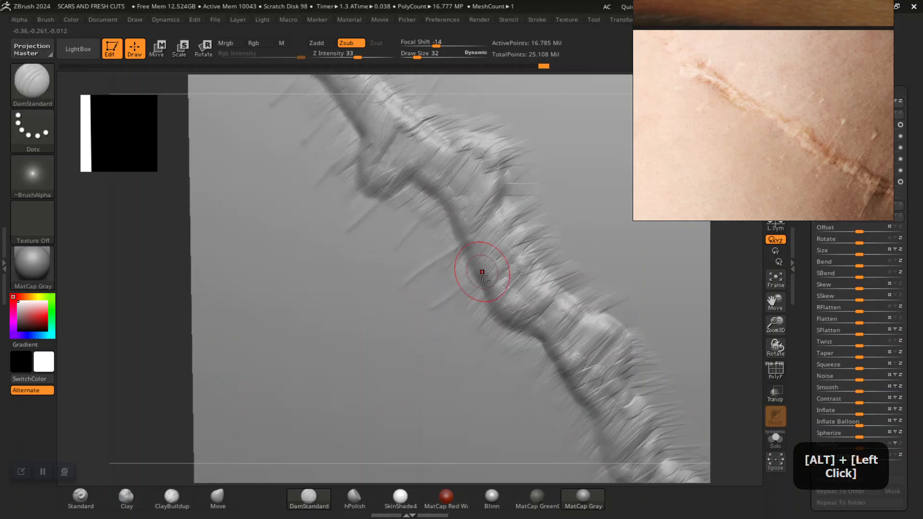
alt+drag(469, 324, 446, 358)
alt+drag(510, 238, 558, 190)
alt+drag(545, 122, 488, 144)
right_drag(494, 86, 401, 196)
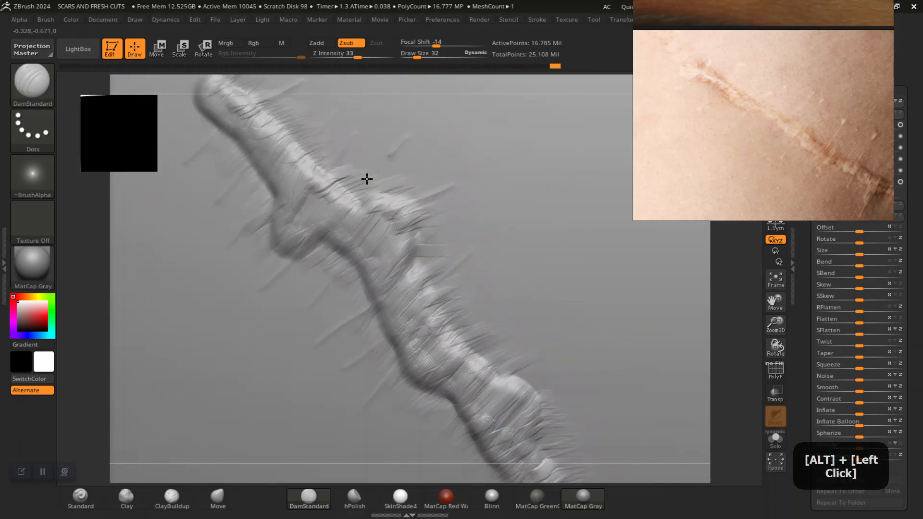
- Extend the thin DamStandard lines outward along both edges of the scar's middle part
alt+drag(723, 370, 666, 264)
alt+drag(412, 274, 355, 339)
alt+drag(361, 299, 322, 336)
alt+drag(425, 361, 377, 403)
mouse_move(495, 339)
alt+mouse_down()
mouse_move(543, 304)
mouse_move(482, 403)
alt+mouse_up()
- Draw thin stretch lines beside the scar's lower middle part and undo the stray stroke on the skin
mouse_move(729, 361)
alt+mouse_down()
mouse_move(702, 327)
mouse_move(670, 241)
alt+mouse_up()
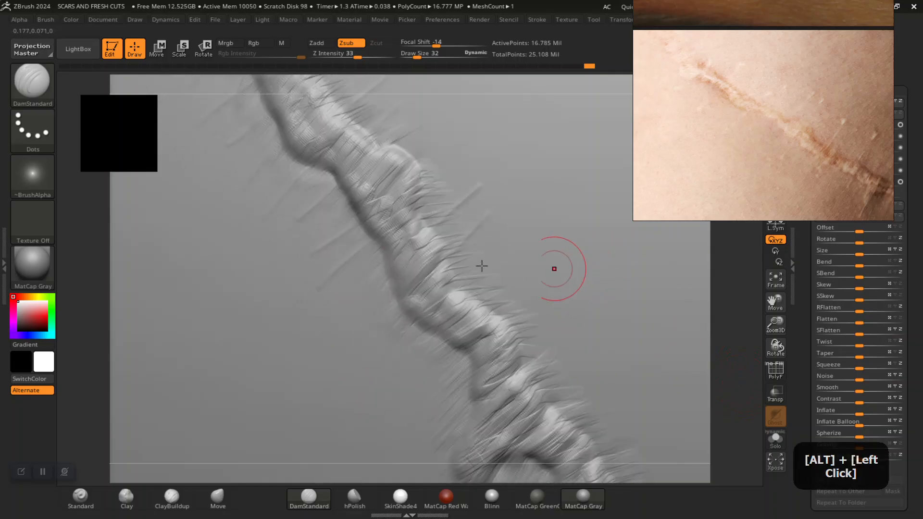
mouse_move(389, 274)
alt+mouse_down()
mouse_move(356, 308)
mouse_move(392, 315)
mouse_move(403, 306)
mouse_move(372, 379)
alt+mouse_up()
alt+drag(492, 311, 532, 281)
alt+drag(527, 236, 456, 304)
mouse_move(731, 368)
alt+mouse_down()
mouse_move(701, 360)
mouse_move(630, 310)
alt+mouse_up()
key(ctrl+z)
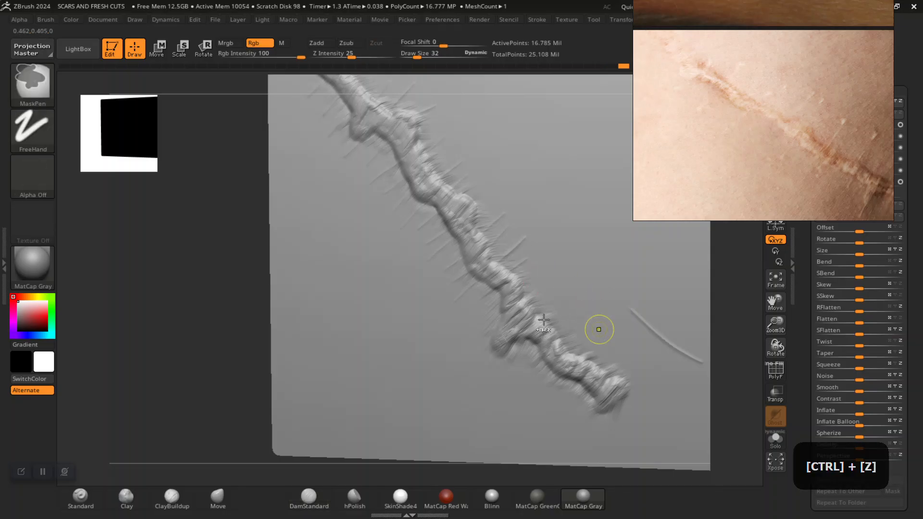
- Draw a short thin DamStandard line on the open skin beside the scar's lower end and fine lines around the lower side branch
alt+drag(625, 315, 665, 341)
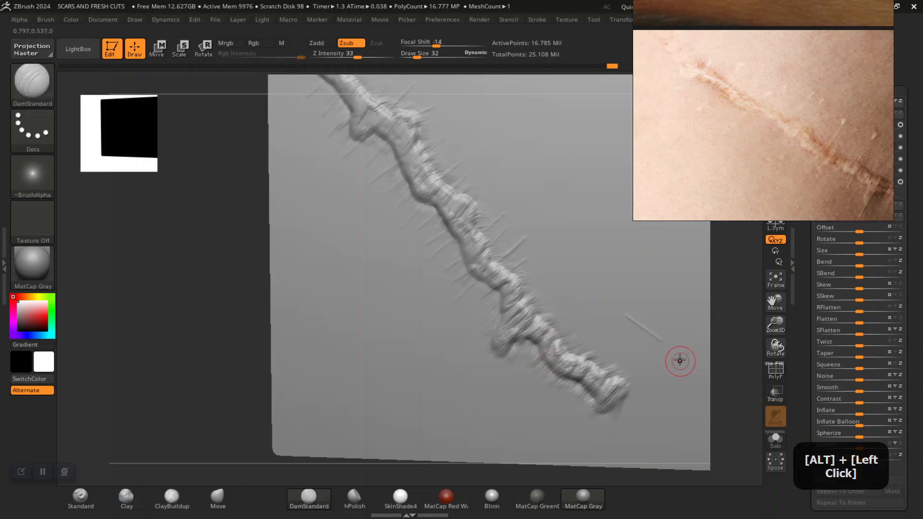
alt+drag(197, 341, 178, 330)
alt+drag(456, 322, 477, 347)
alt+drag(473, 308, 444, 332)
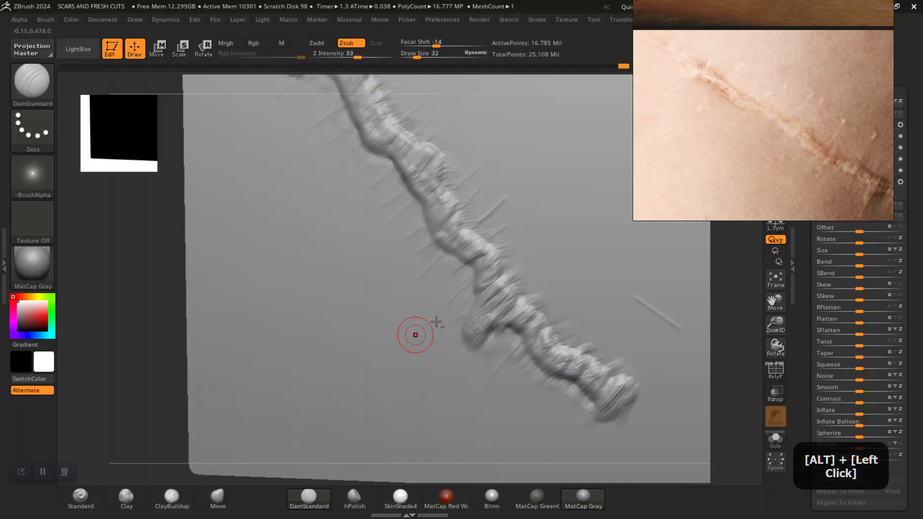
- Draw thin DamStandard stretch lines outward from both edges along the scar's lower part and around its lower tip
alt+drag(556, 230, 518, 268)
alt+drag(579, 280, 533, 340)
alt+drag(612, 302, 555, 372)
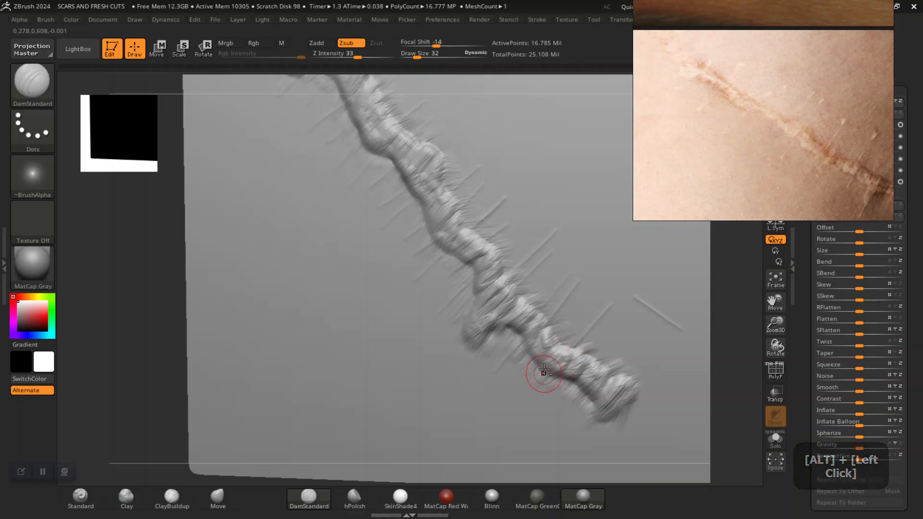
alt+drag(623, 317, 588, 357)
alt+drag(648, 354, 585, 450)
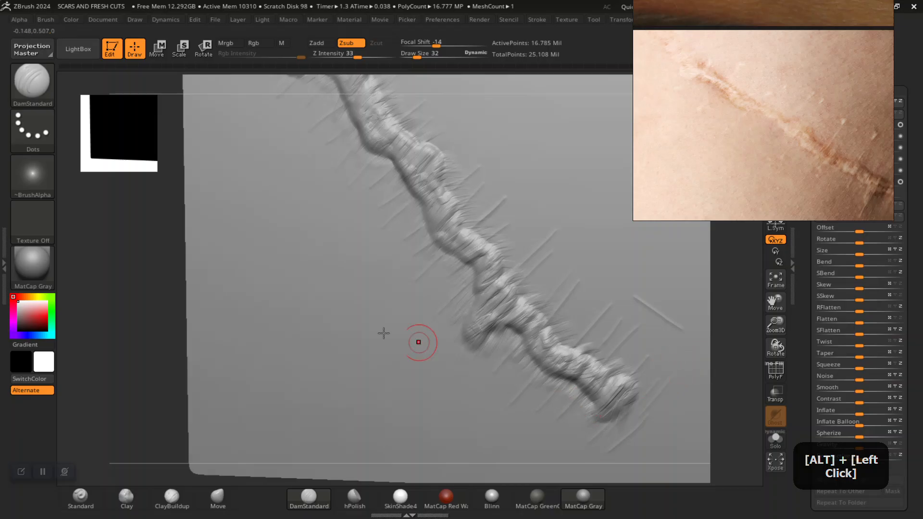
- Following the reference photo, add small Clay bumps at draw size 10 at the ends of the stretch lines around the scar's upper tip
alt+drag(146, 293, 239, 459)
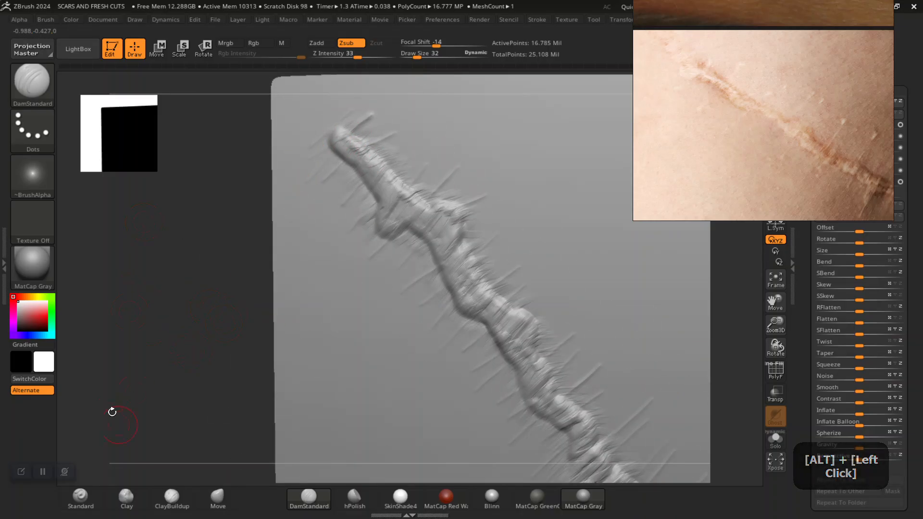
click(85, 495)
alt+drag(164, 320, 174, 399)
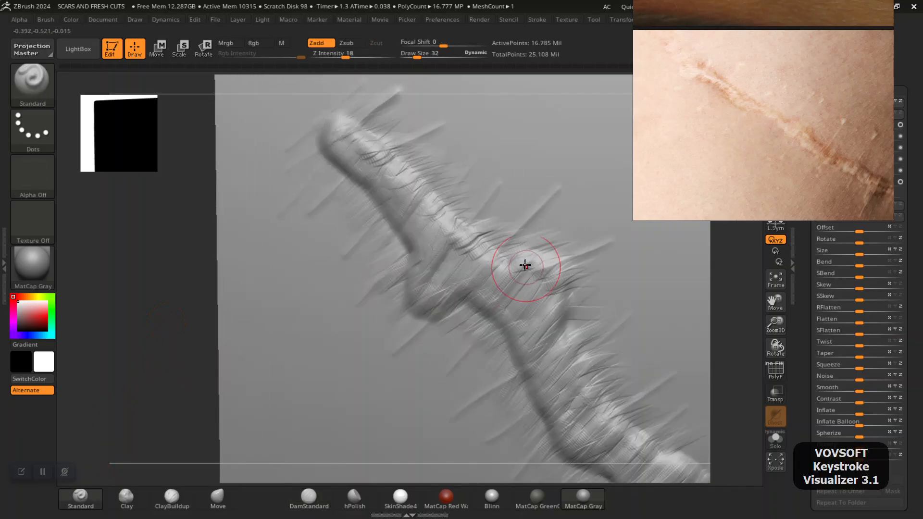
scroll(852, 114, up, 3)
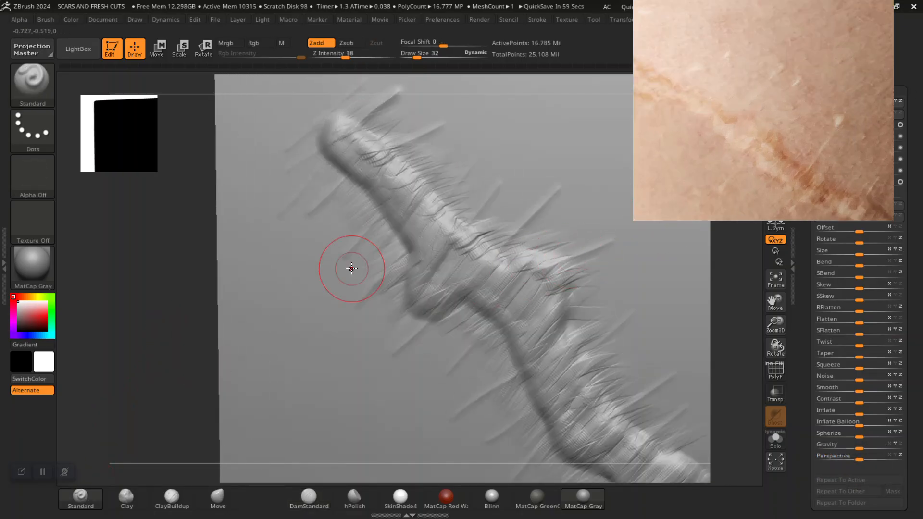
alt+drag(136, 307, 197, 342)
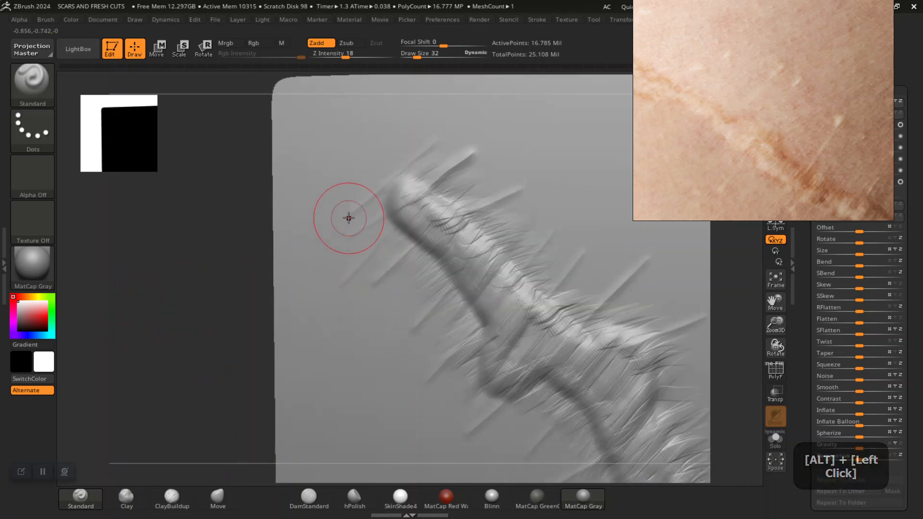
key(bracketleft)
key(bracketleft)
key(bracketleft)
key(bracketleft)
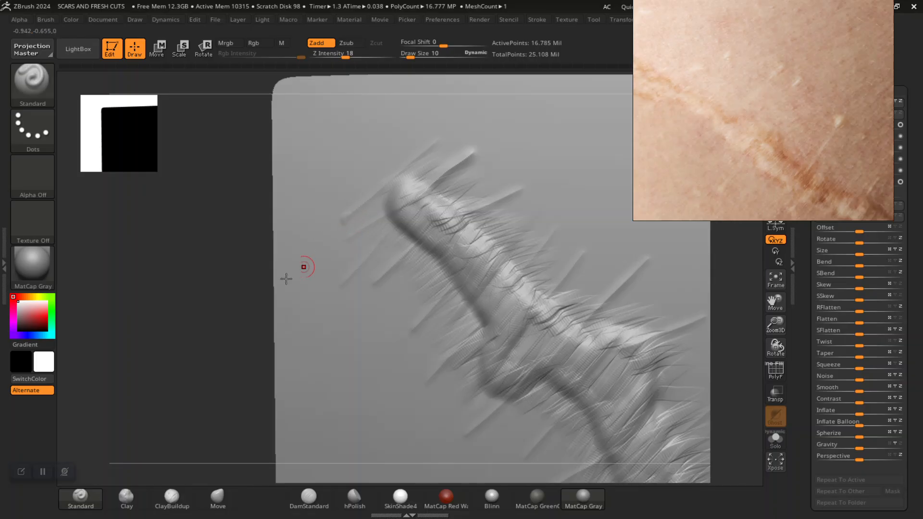
click(132, 495)
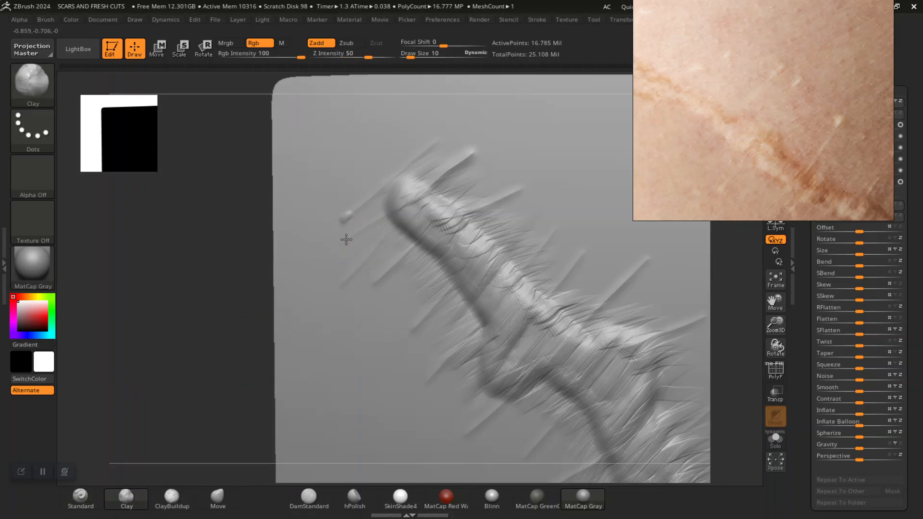
click(345, 238)
click(347, 276)
drag(555, 221, 544, 257)
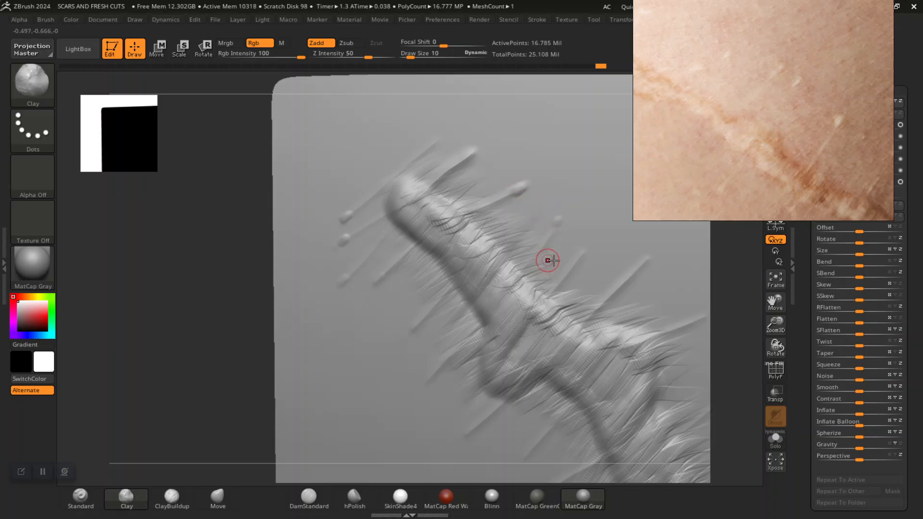
- Add small Clay bumps at the line ends on both sides of the scar around the upper side branch
click(553, 223)
click(582, 252)
mouse_move(205, 360)
alt+mouse_down()
mouse_move(179, 298)
mouse_move(181, 277)
alt+mouse_up()
click(385, 252)
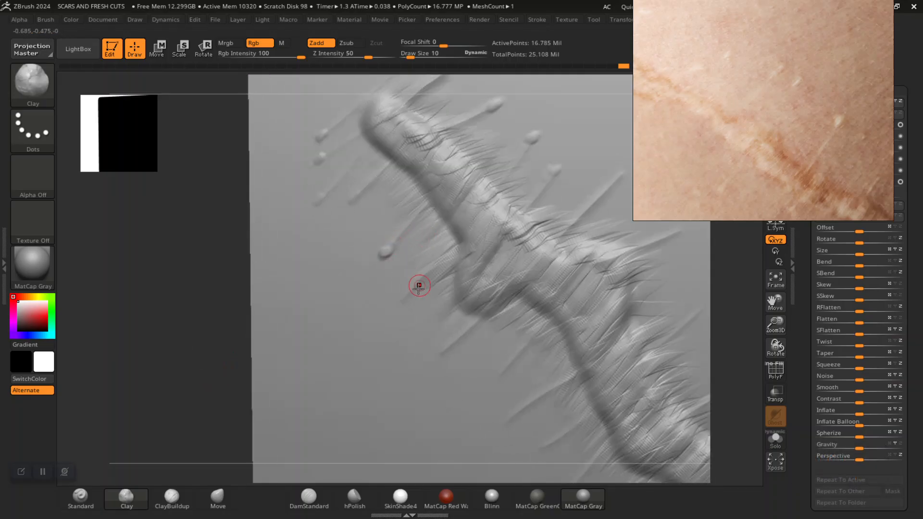
drag(402, 304, 401, 308)
drag(508, 413, 508, 414)
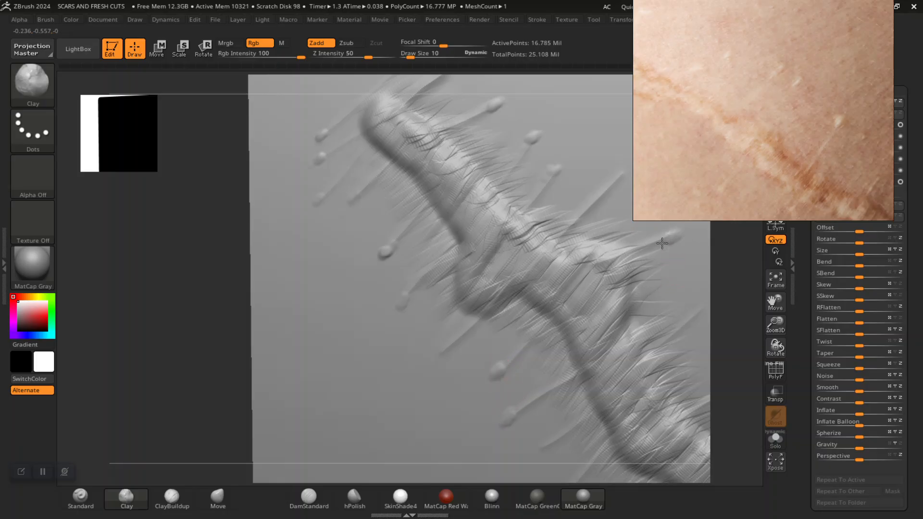
- Continue the small Clay bumps at the line ends along the scar's middle and lower parts and check the whole scar
mouse_move(243, 384)
alt+mouse_down()
mouse_move(181, 329)
mouse_move(307, 381)
mouse_move(119, 292)
alt+mouse_up()
mouse_move(264, 368)
alt+mouse_down()
mouse_move(231, 340)
mouse_move(235, 360)
mouse_move(250, 351)
alt+mouse_up()
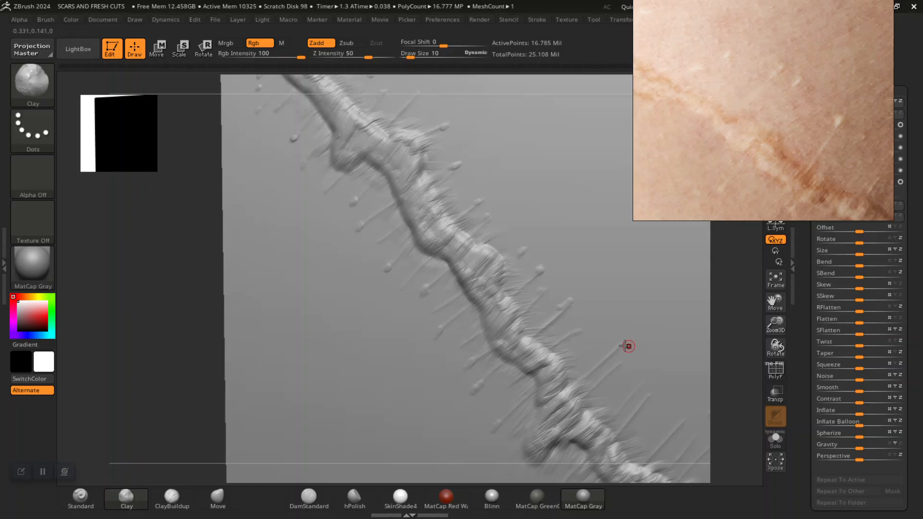
mouse_move(142, 385)
alt+mouse_down()
mouse_move(167, 356)
mouse_move(123, 325)
alt+mouse_up()
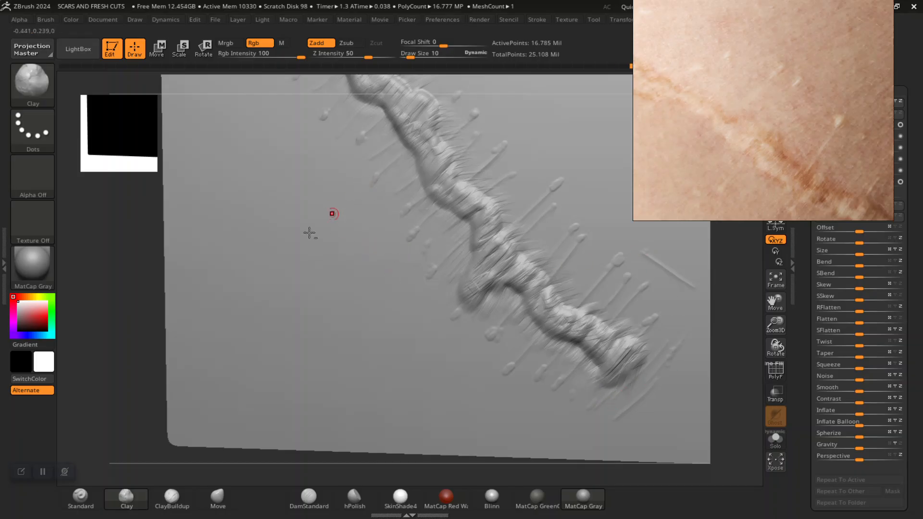
alt+drag(113, 308, 313, 391)
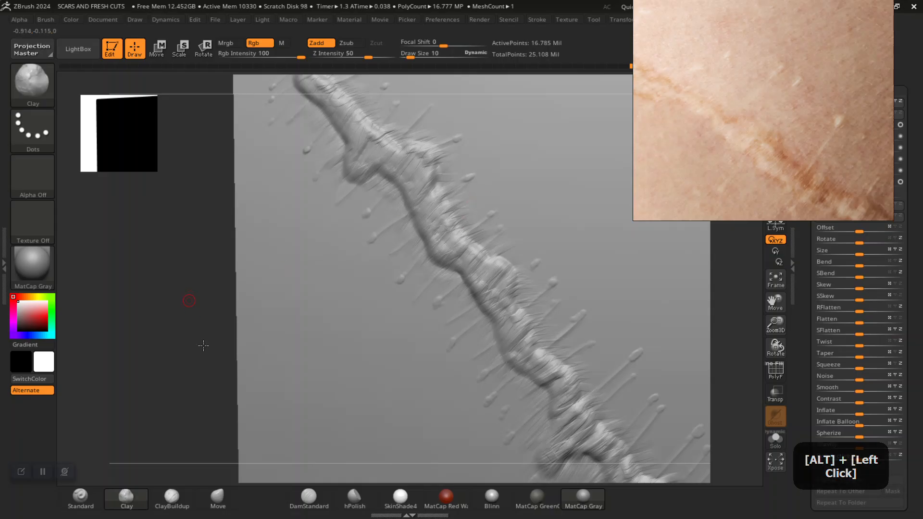
alt+drag(193, 312, 237, 444)
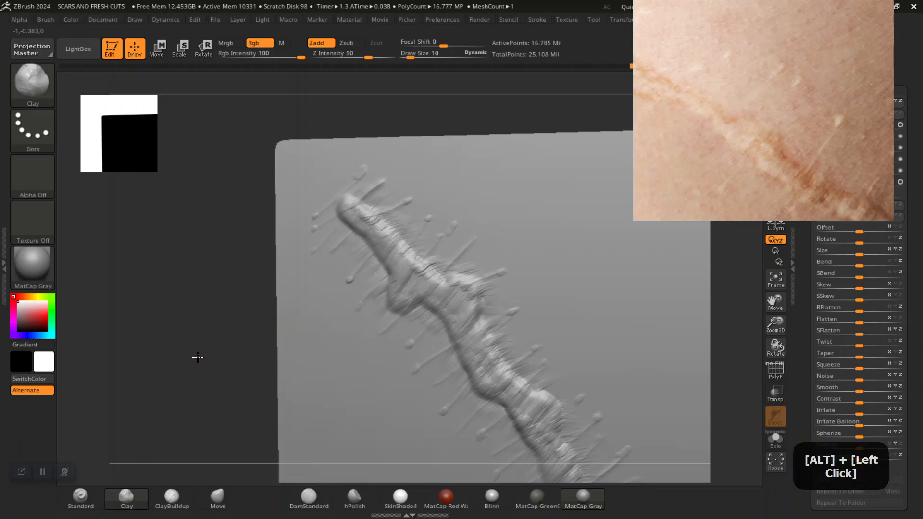
alt+drag(197, 355, 413, 286)
shift+drag(255, 349, 147, 306)
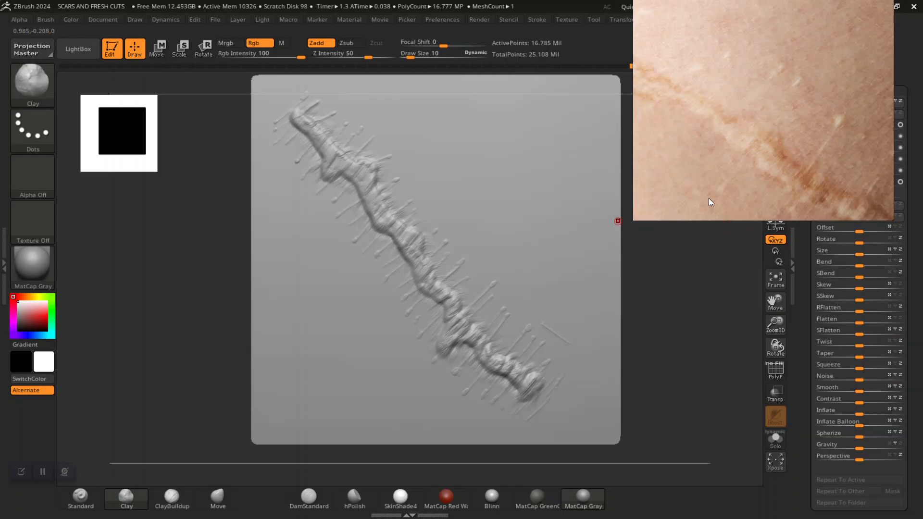
- Scale the whole plane slightly wider along its X axis with the transform gizmo
drag(663, 299, 713, 354)
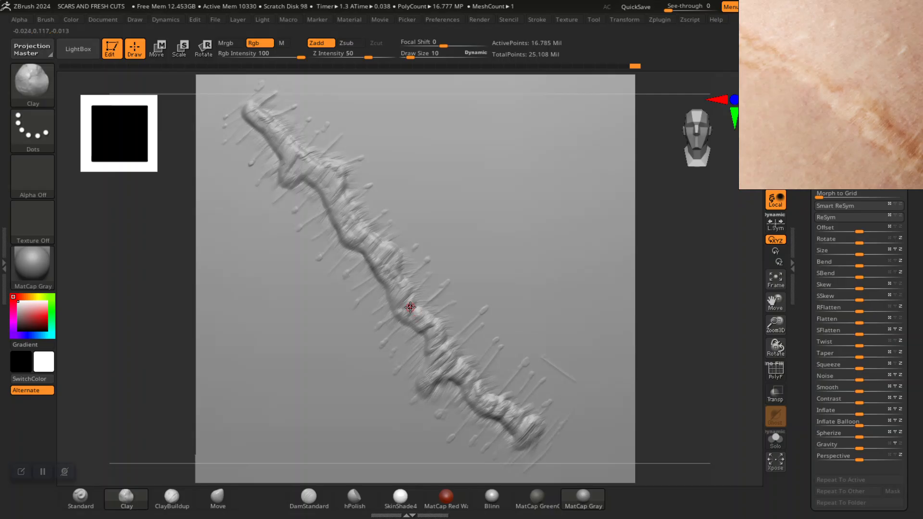
key(r)
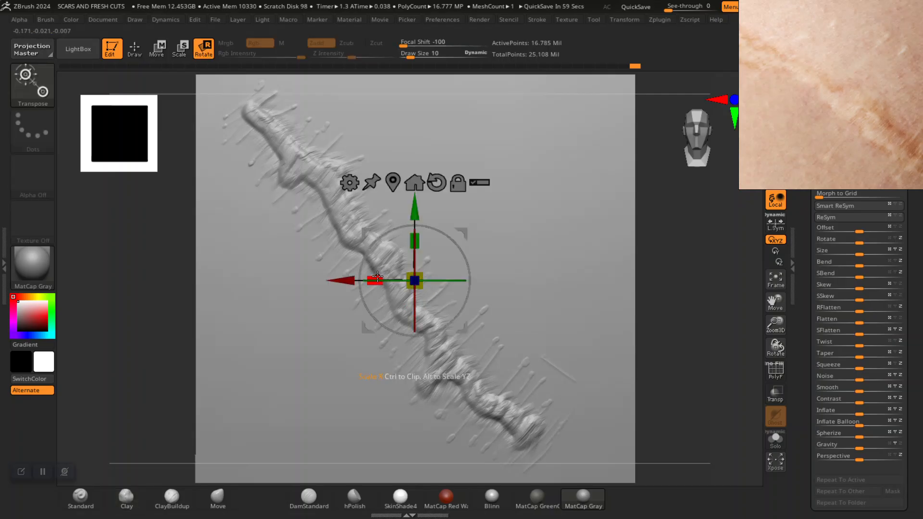
drag(376, 275, 368, 272)
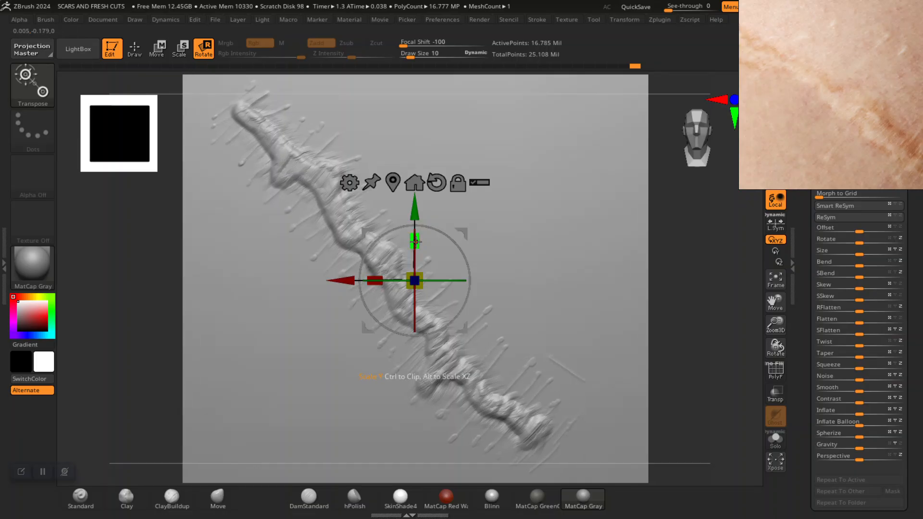
drag(417, 241, 417, 239)
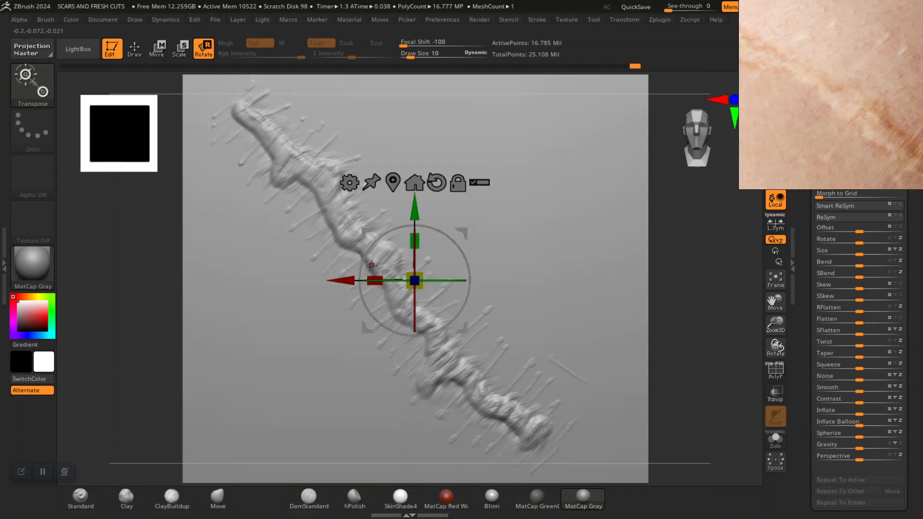
drag(374, 272, 370, 268)
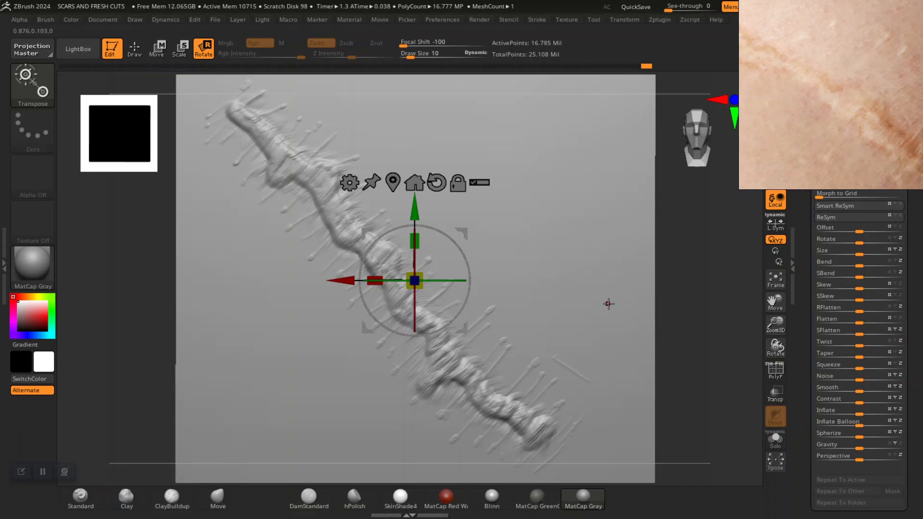
key(q)
mouse_move(694, 329)
alt+mouse_down()
mouse_move(697, 339)
mouse_move(599, 340)
mouse_move(716, 344)
mouse_move(664, 337)
mouse_move(698, 336)
mouse_move(697, 355)
mouse_move(705, 343)
alt+mouse_up()
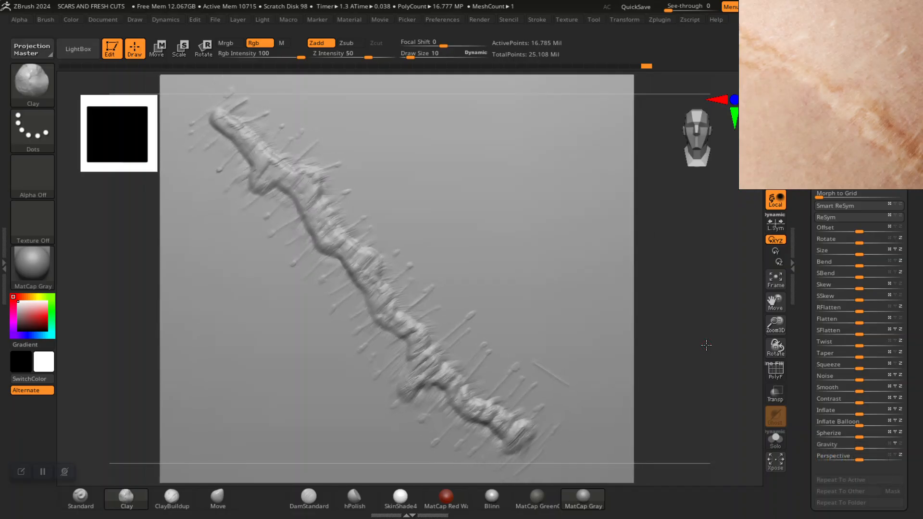
alt+drag(705, 340, 692, 329)
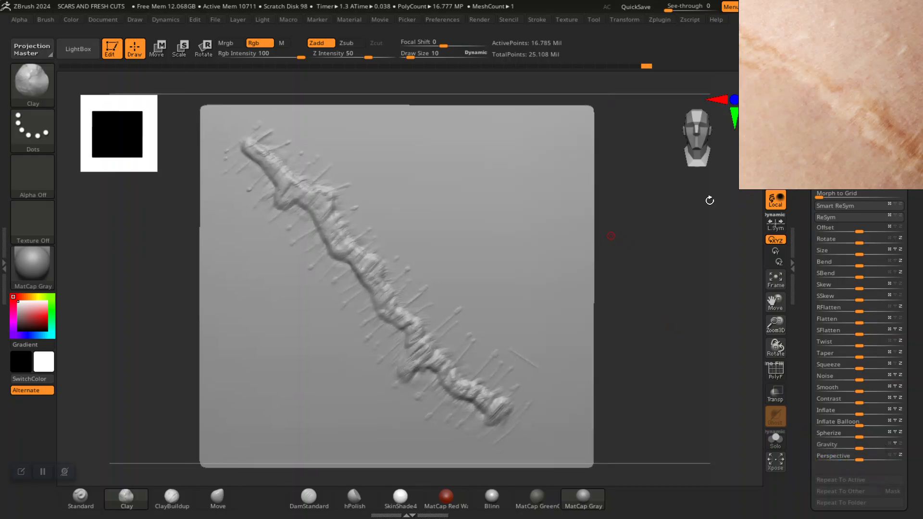
- Lower the plane's subdivision level, mask narrow strips along its two side edges and invert the mask
key(shift)
key(shift+d)
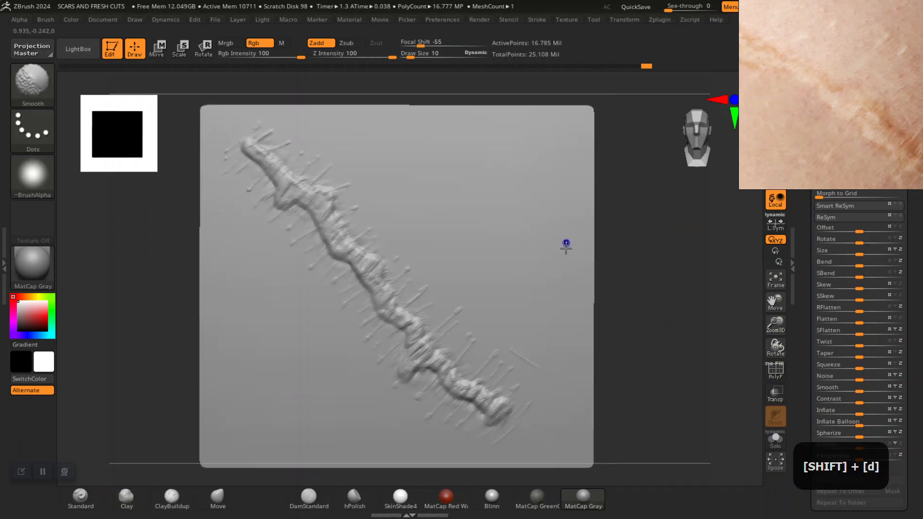
key(shift)
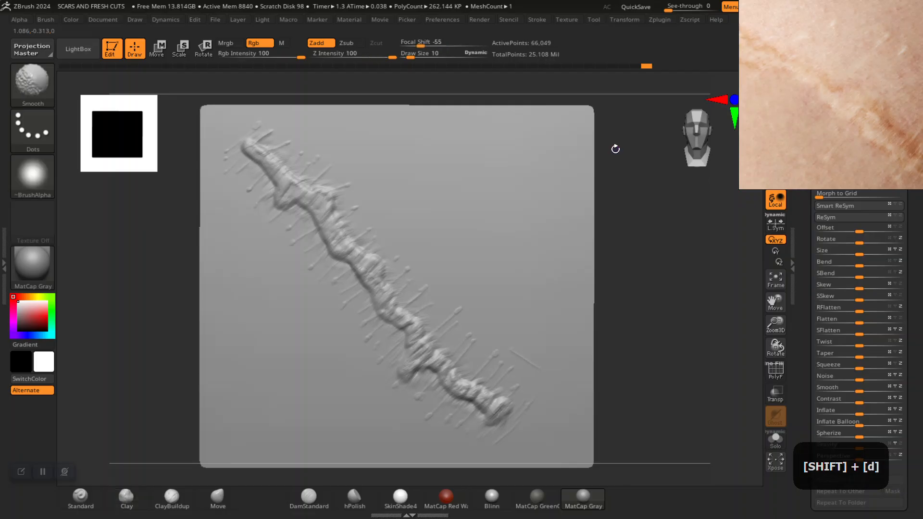
key(shift+d)
mouse_move(630, 96)
ctrl+mouse_down()
mouse_move(607, 178)
mouse_move(584, 481)
mouse_move(575, 492)
ctrl+mouse_up()
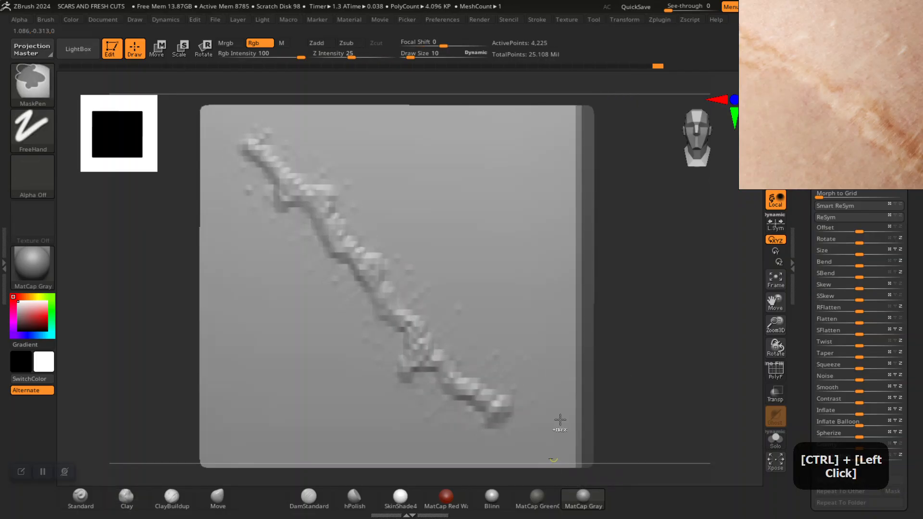
mouse_move(182, 87)
ctrl+mouse_down()
mouse_move(227, 355)
mouse_move(212, 480)
ctrl+mouse_up()
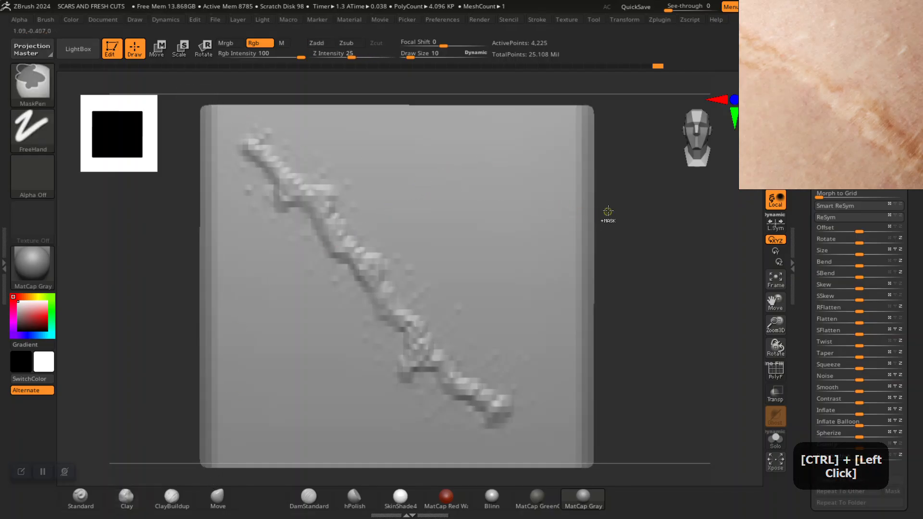
ctrl+click(618, 211)
- Scale the unmasked side edges outward along X to widen the plane around the scar, and clear the mask
key(r)
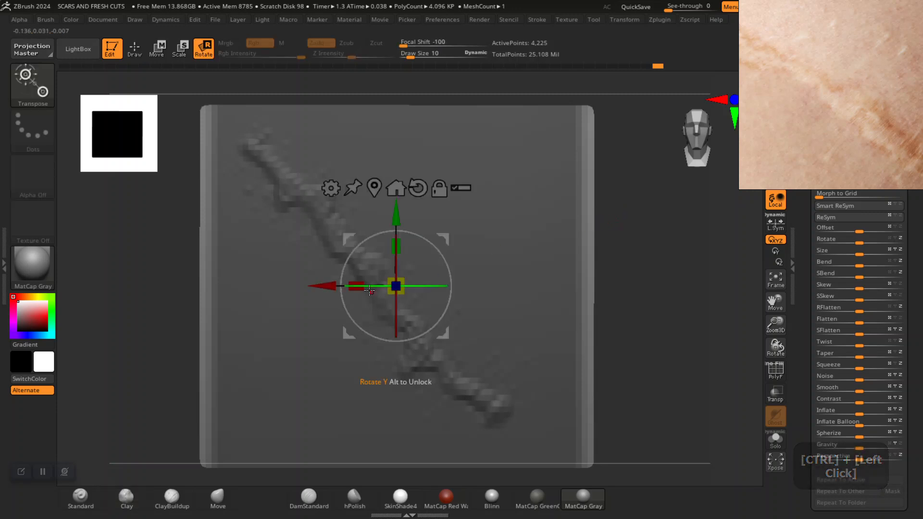
drag(355, 288, 276, 292)
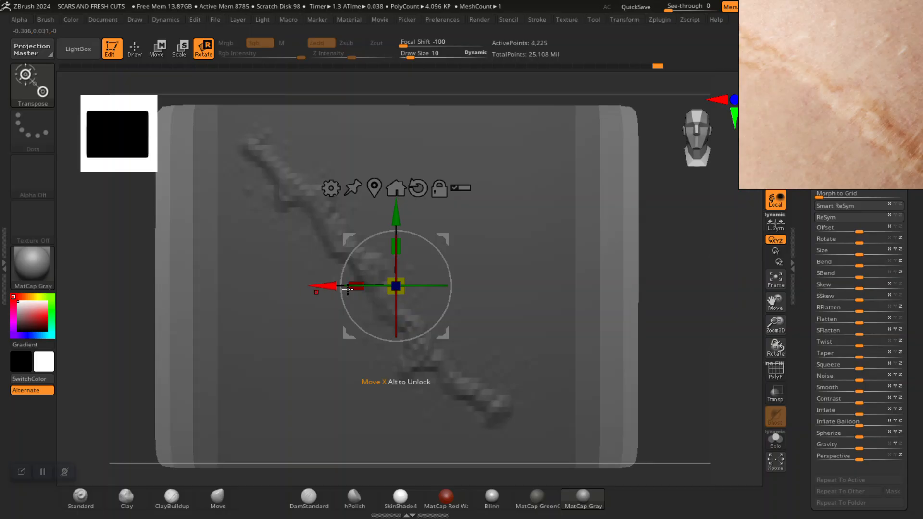
key(q)
ctrl+click(710, 326)
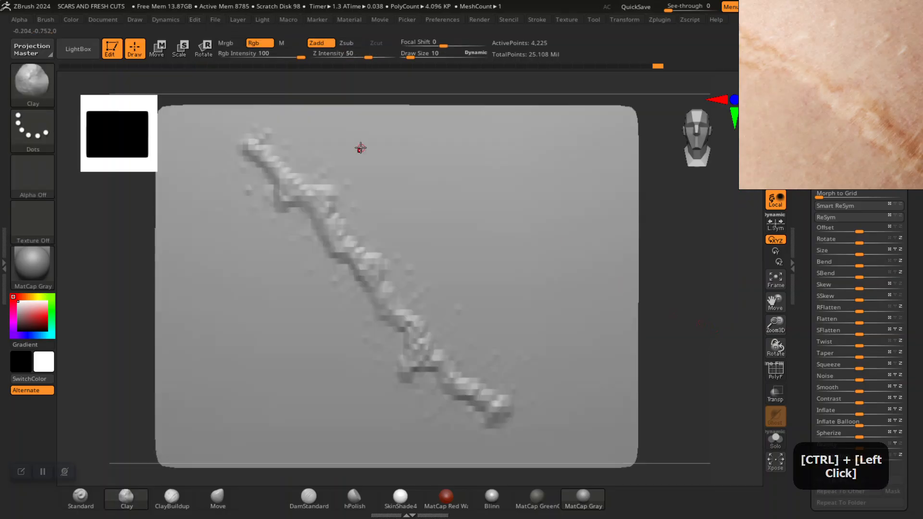
- Mask narrow strips along the plane's upper and lower edges and invert the mask
mouse_move(196, 95)
alt+mouse_down()
mouse_move(266, 95)
mouse_move(211, 120)
mouse_move(573, 148)
mouse_move(653, 144)
alt+mouse_up()
mouse_move(160, 446)
ctrl+mouse_down()
mouse_move(382, 470)
mouse_move(653, 478)
ctrl+mouse_up()
ctrl+click(665, 298)
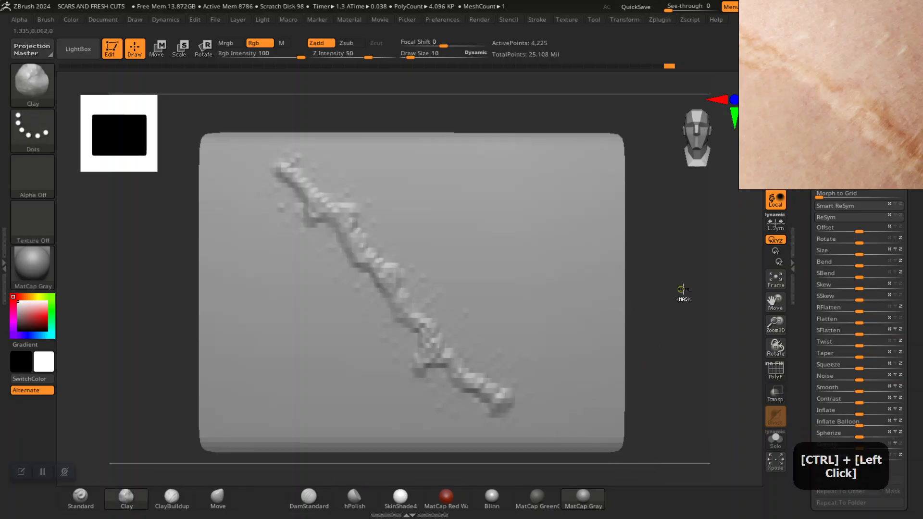
- Scale the unmasked upper and lower edges outward along Y to make the plane taller, and clear the mask
key(w)
key(q)
key(w)
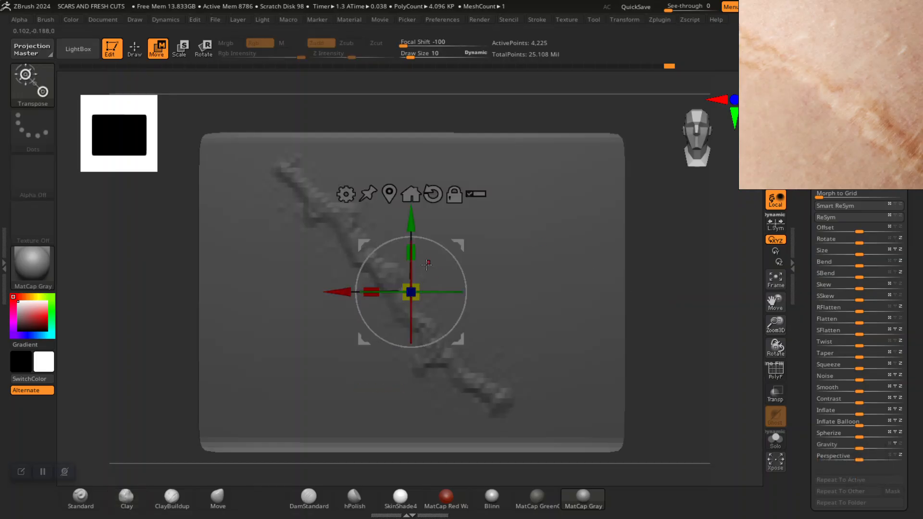
drag(416, 251, 432, 194)
key(q)
ctrl+click(686, 340)
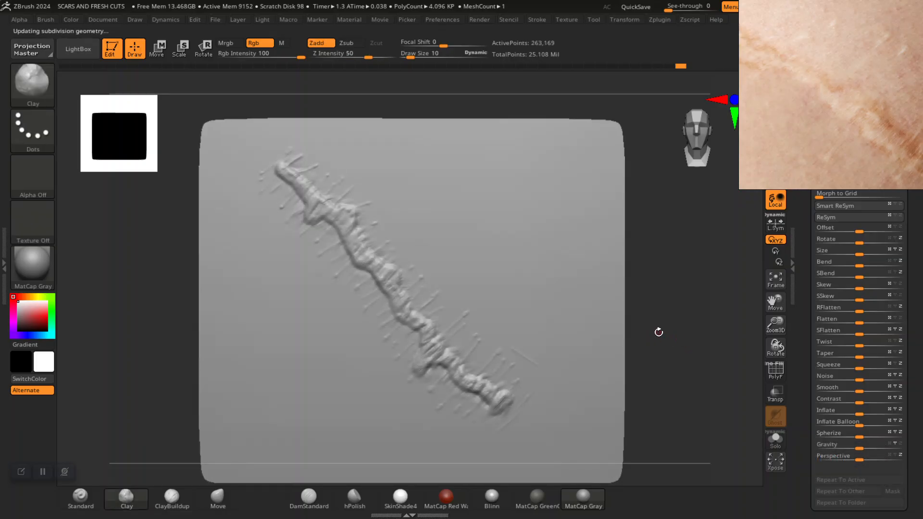
- Frame the whole scar on the plane and grab it from the document as a new alpha
alt+drag(686, 371, 752, 371)
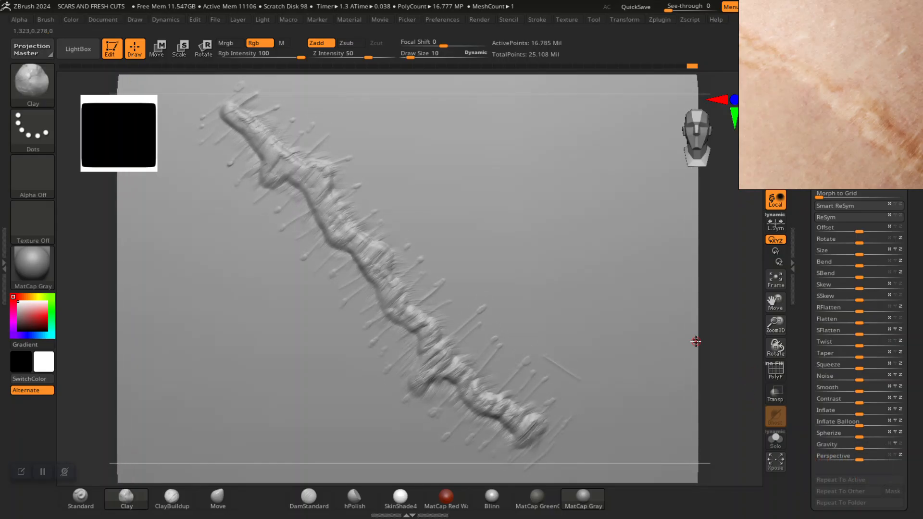
click(30, 180)
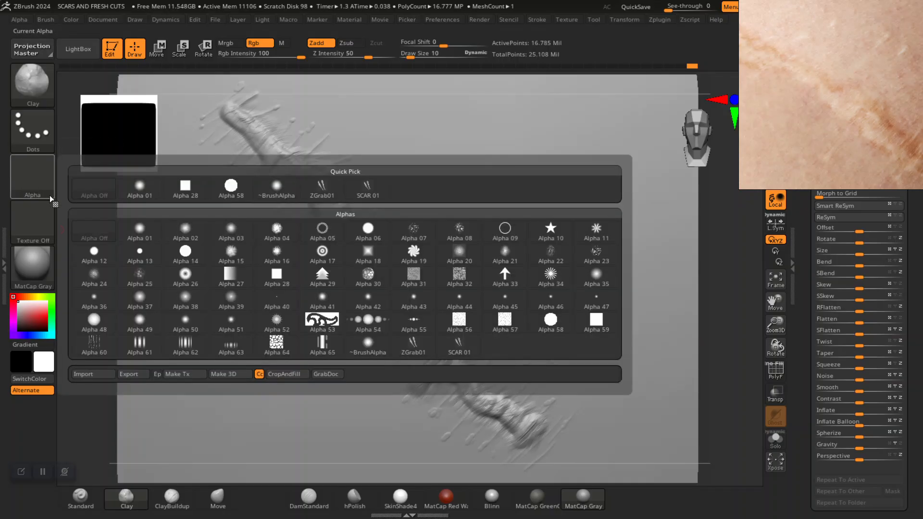
click(321, 374)
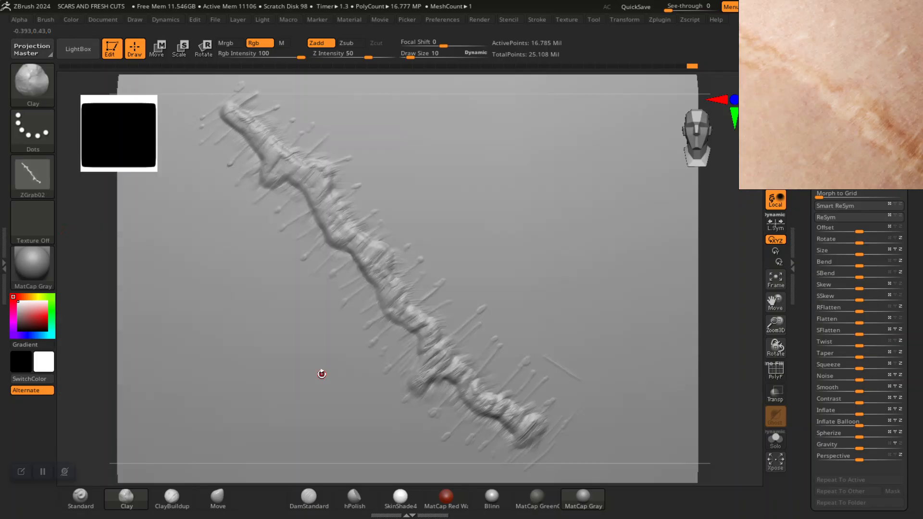
mouse_move(35, 185)
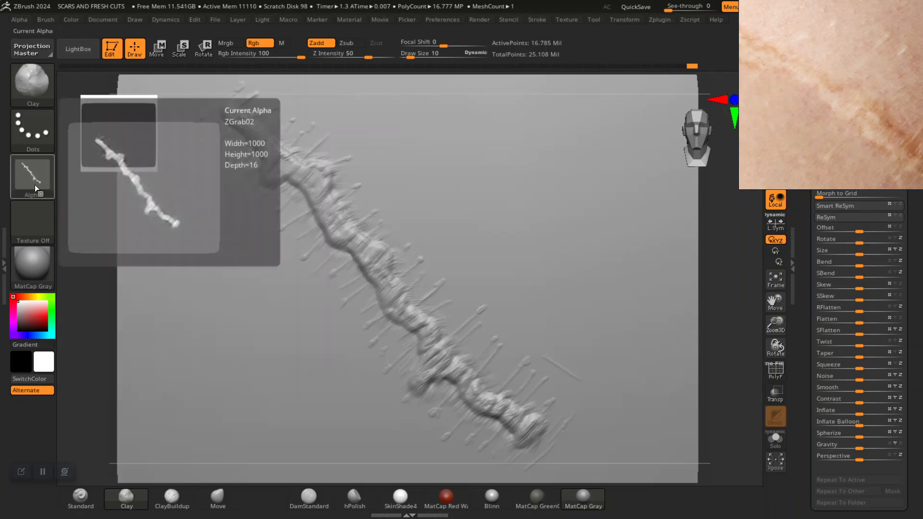
- Export the grabbed scar alpha as a Photoshop file named SCAR 02 in the SCARS AND WOUNDS folder
click(33, 179)
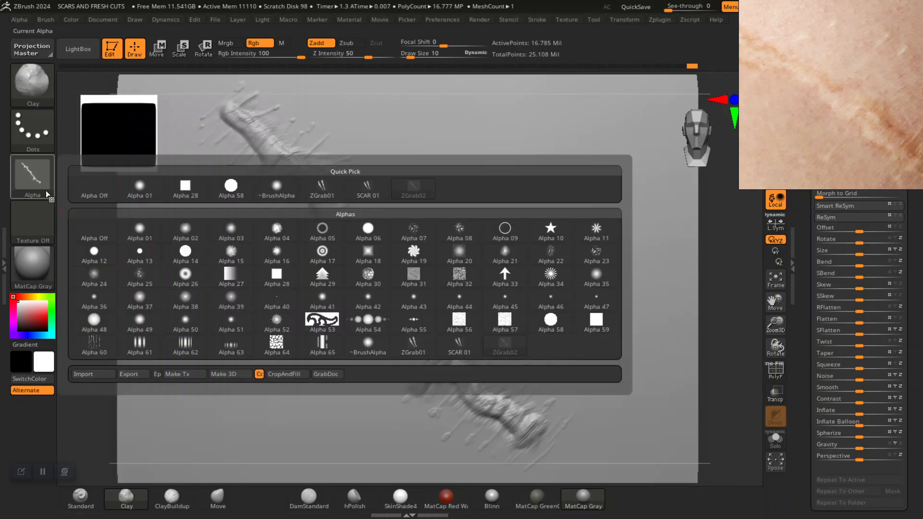
click(139, 373)
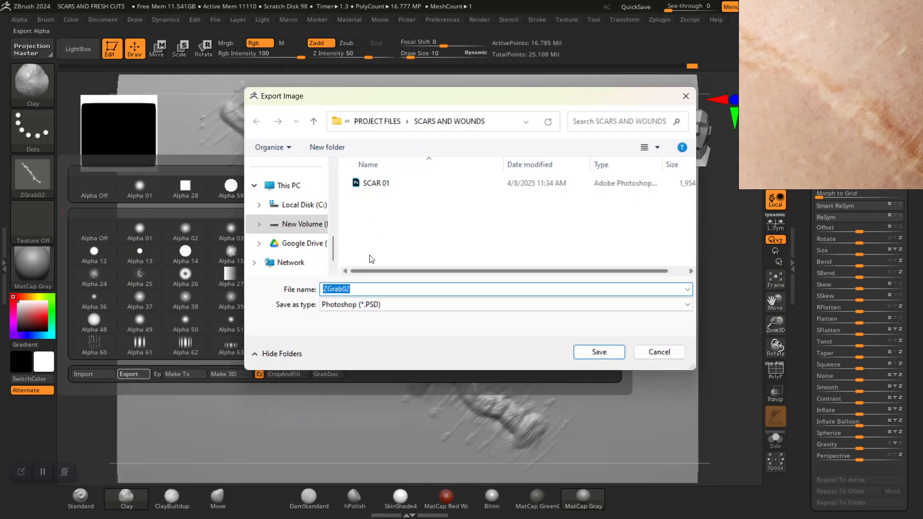
click(379, 184)
double_click(363, 290)
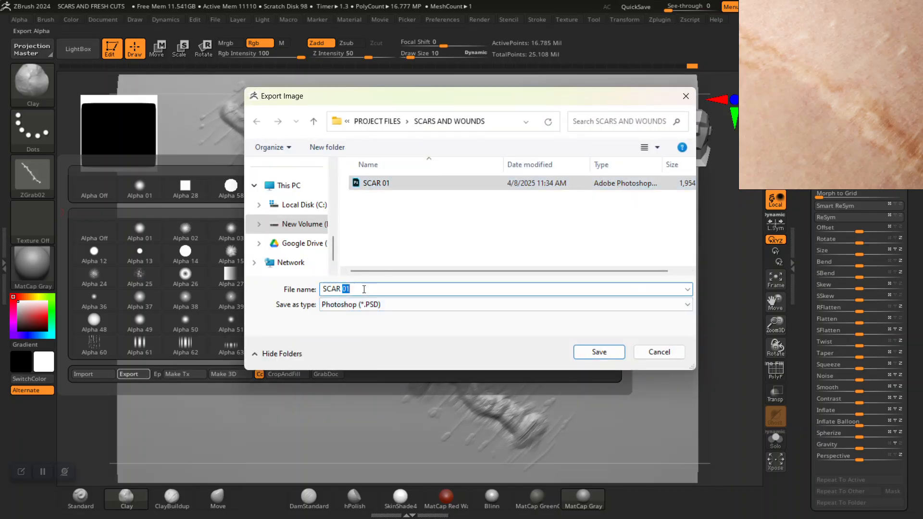
key(BackSpace)
text(2)
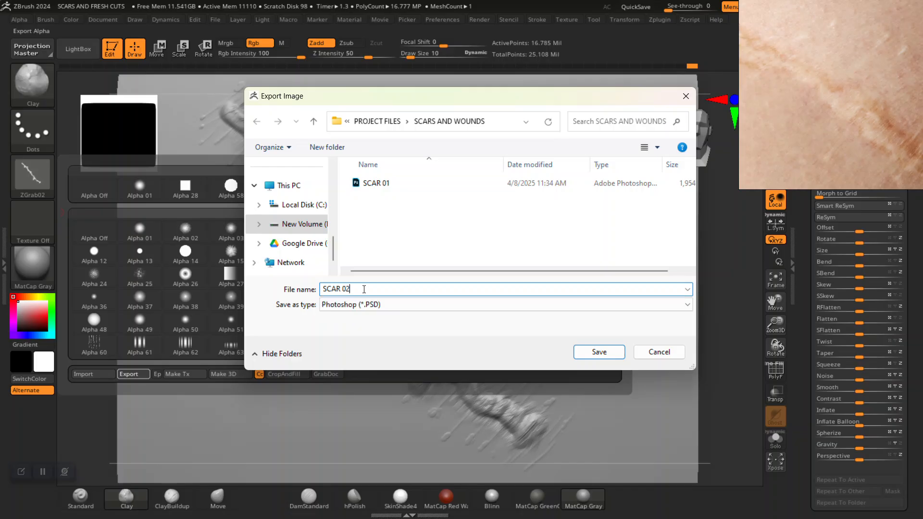
click(600, 352)
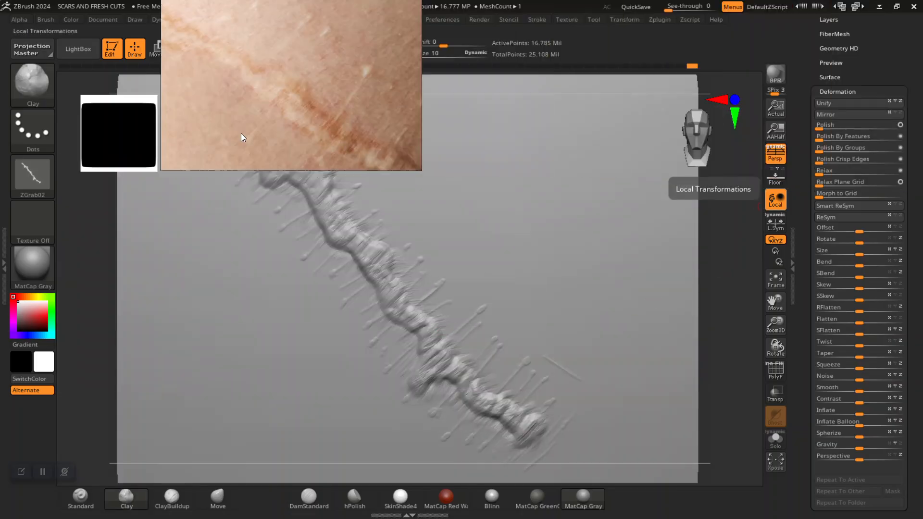
- Switch from the plane to the PM3D_Sphere3D1 subtool in the subtool list
scroll(827, 134, up, 5)
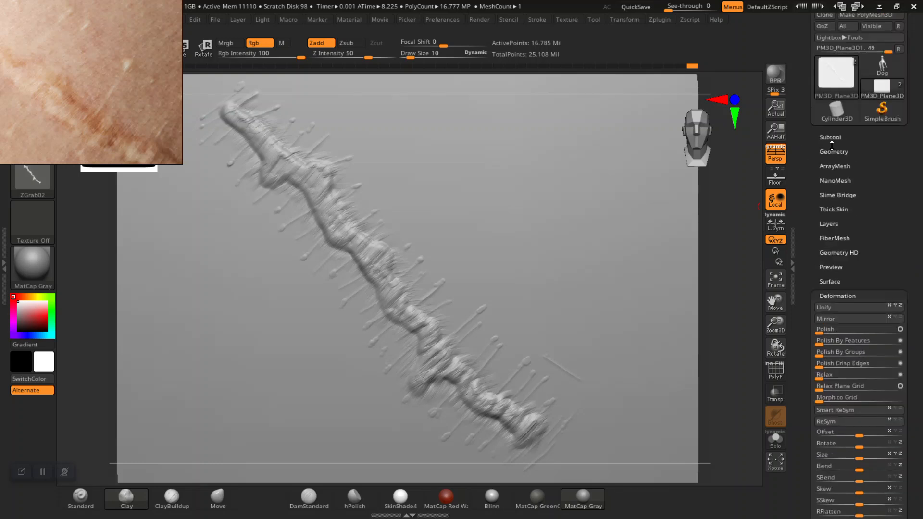
click(839, 138)
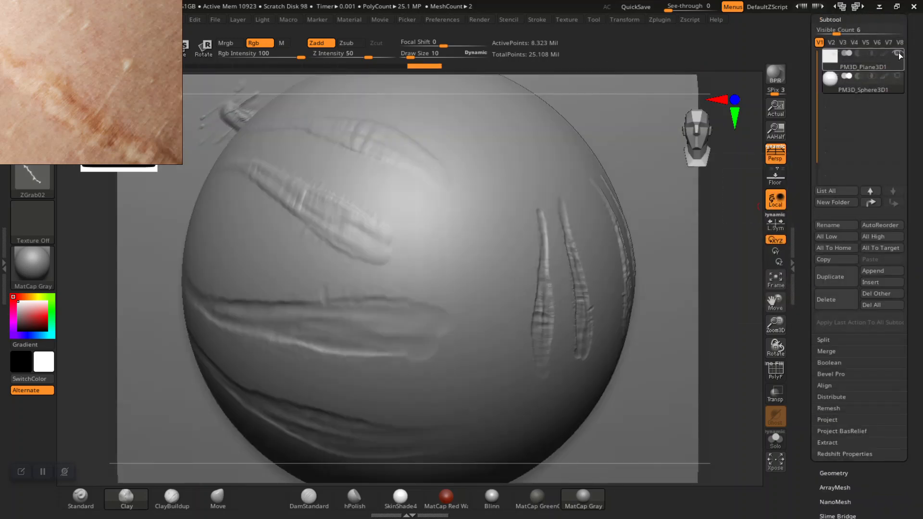
click(897, 53)
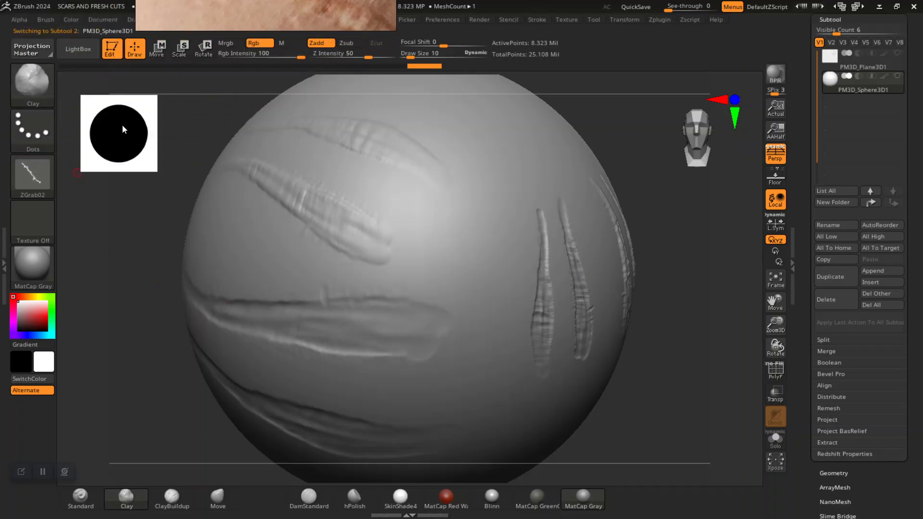
- Remove the scar alpha from the Clay brush by setting its alpha to Alpha Off
click(81, 504)
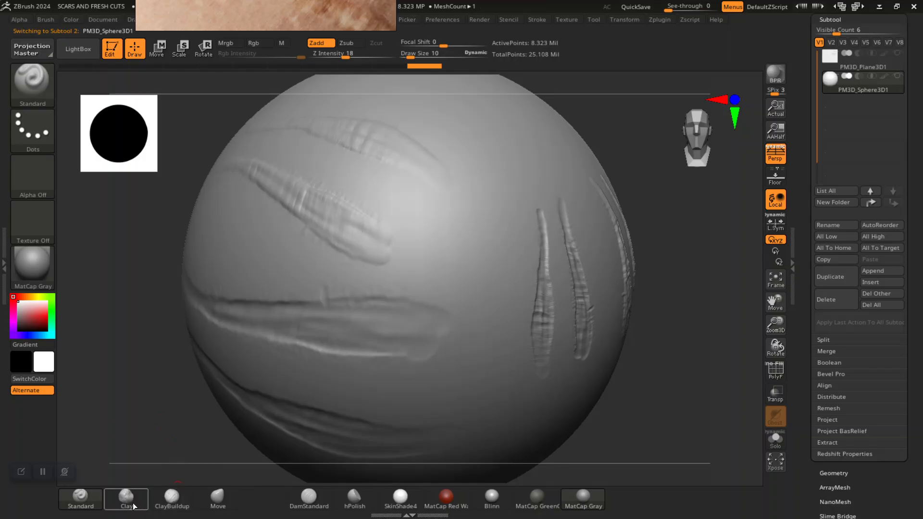
click(131, 504)
click(32, 185)
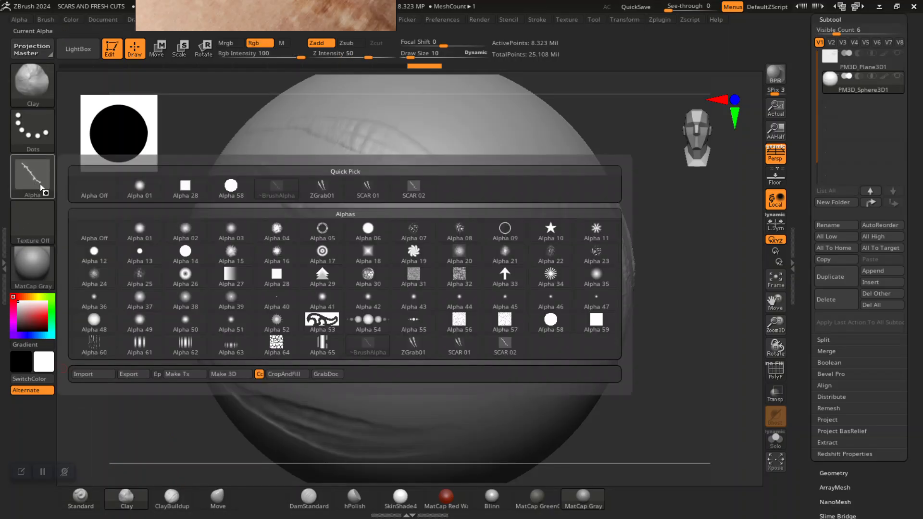
click(91, 186)
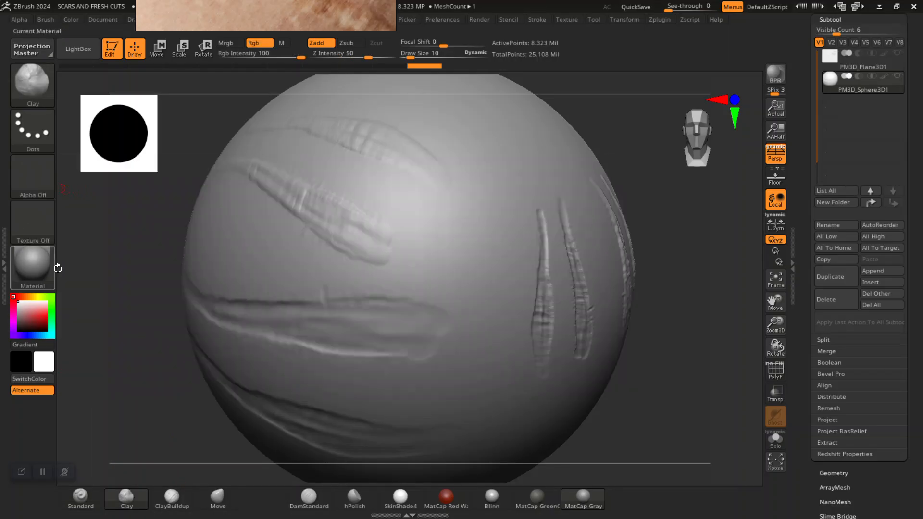
- Set up the Standard brush with the new scar alpha (~BrushAlpha) and the DragRect stroke
click(86, 503)
click(32, 177)
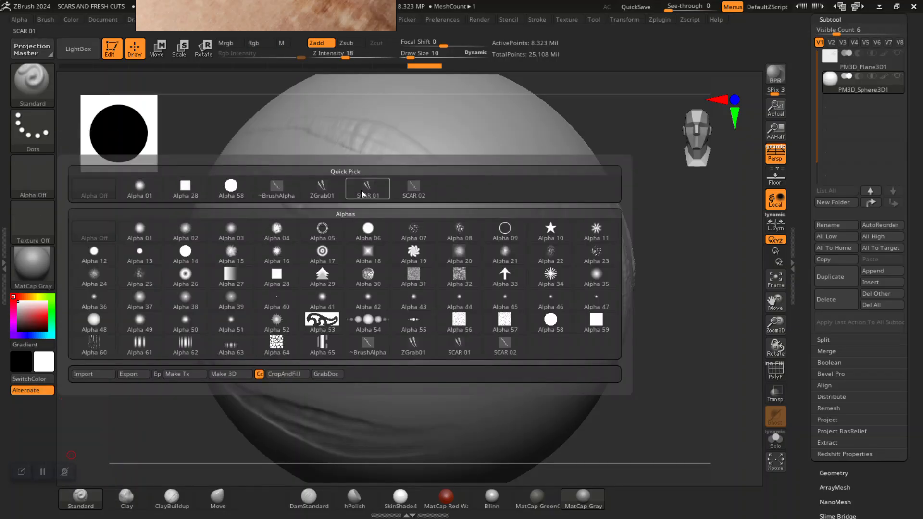
mouse_move(272, 193)
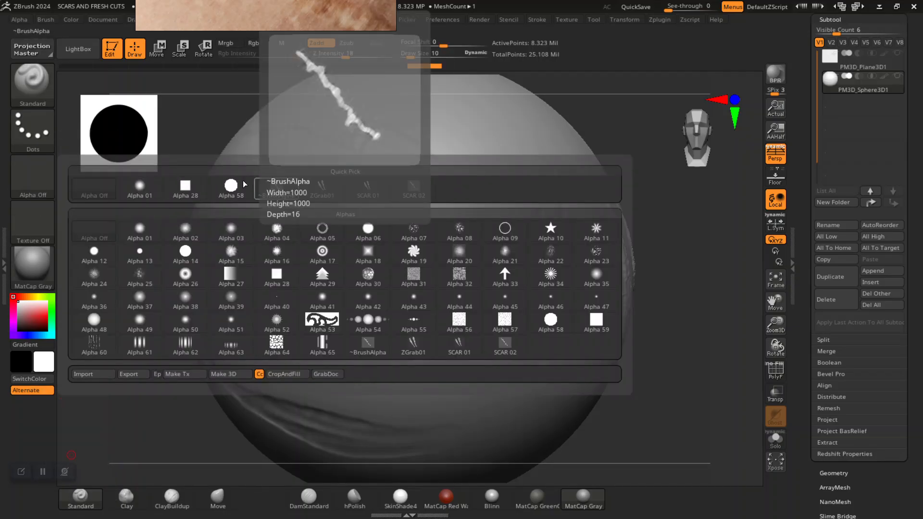
click(48, 168)
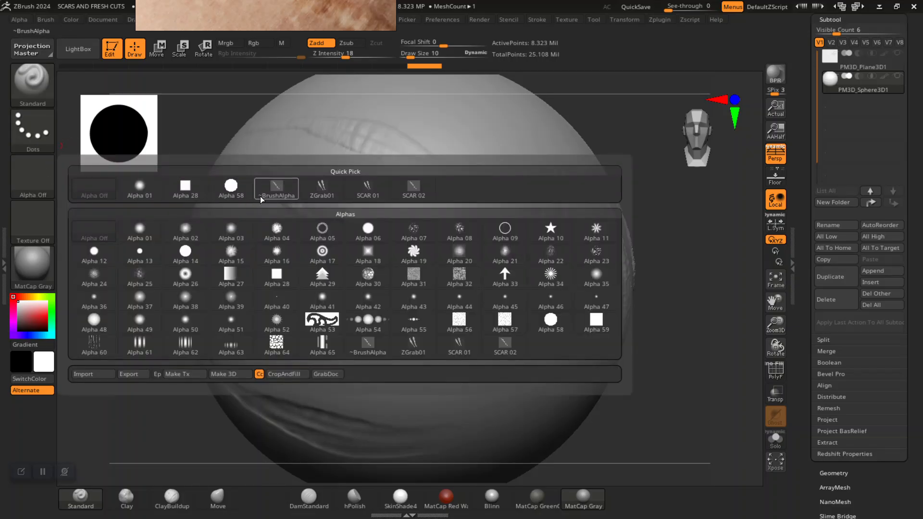
mouse_move(276, 193)
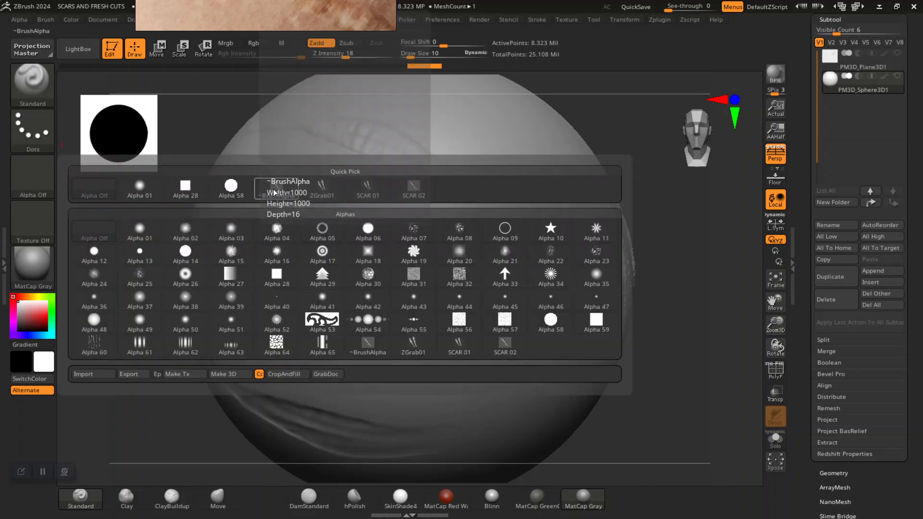
click(274, 193)
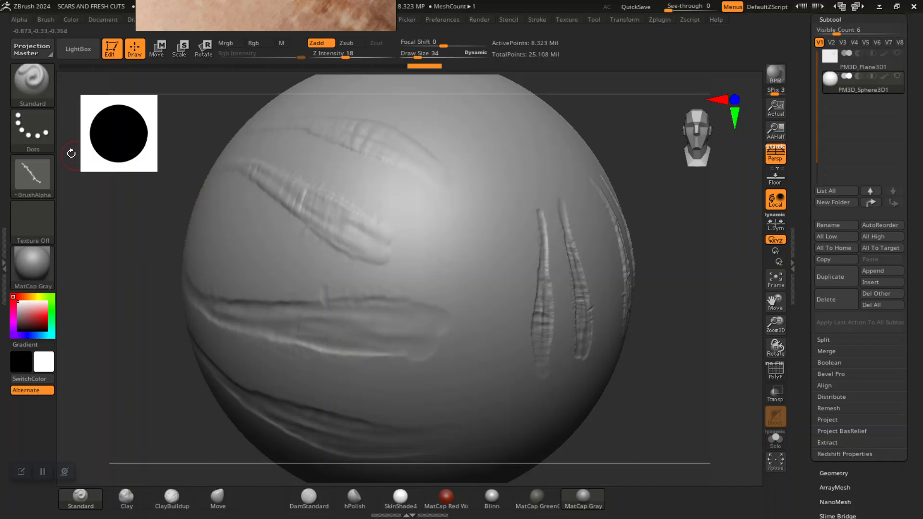
click(53, 147)
click(138, 144)
- Try stamping the scar alpha on a blank area of the sphere, and undo the stamp
alt+drag(631, 369, 551, 327)
drag(639, 368, 664, 373)
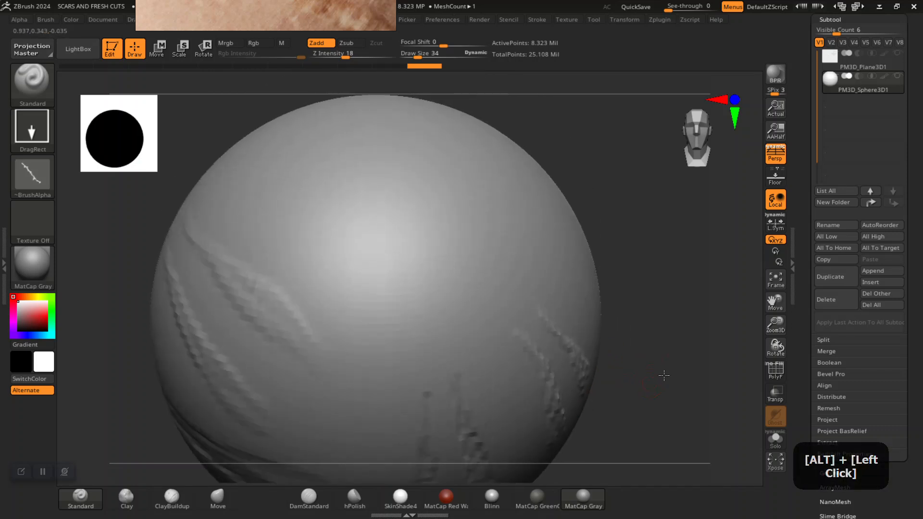
ctrl+drag(374, 214, 413, 270)
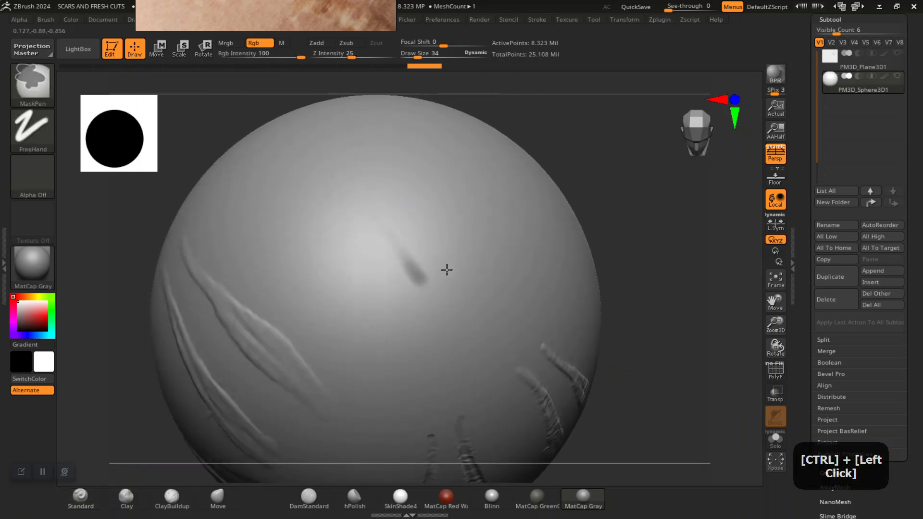
key(ctrl+z)
drag(367, 225, 385, 268)
mouse_move(406, 314)
mouse_down()
mouse_move(403, 346)
mouse_move(444, 337)
mouse_up()
alt+drag(662, 345, 646, 289)
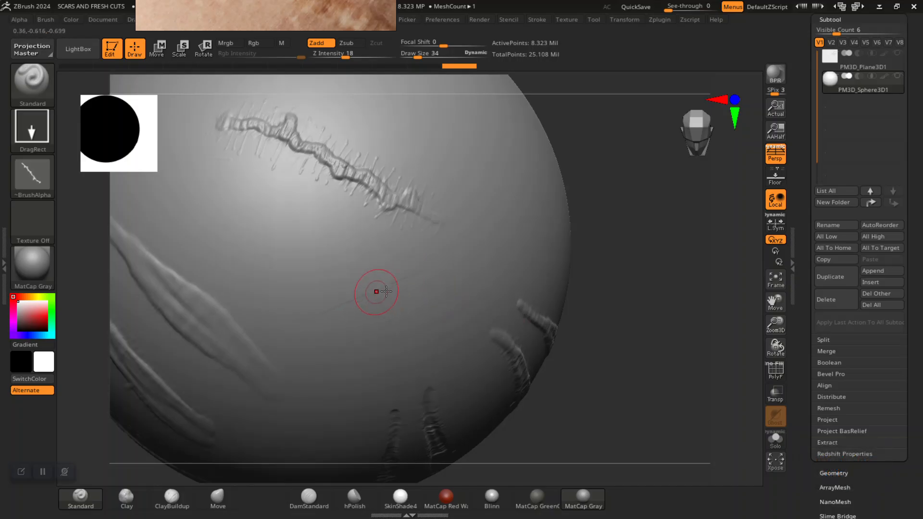
drag(601, 383, 618, 371)
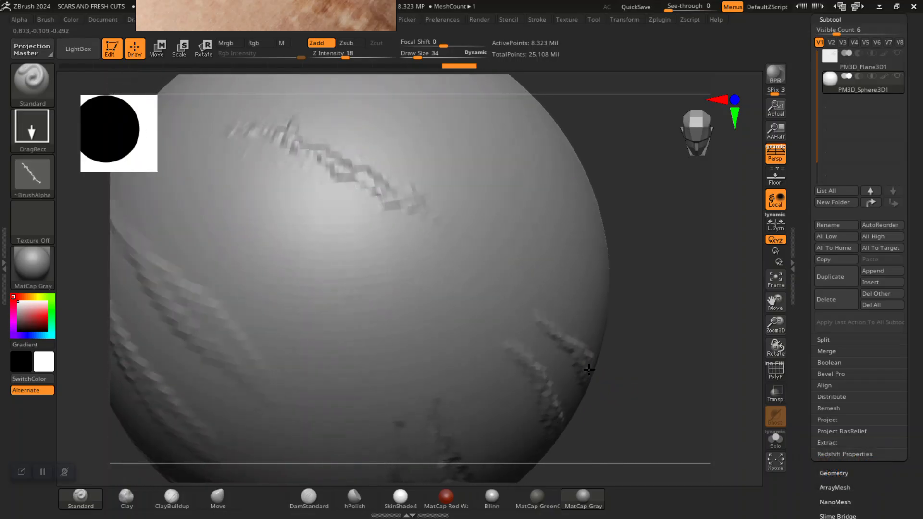
mouse_move(611, 273)
alt+mouse_down()
mouse_move(679, 325)
mouse_move(686, 356)
mouse_move(717, 262)
mouse_move(730, 302)
alt+mouse_up()
key(ctrl+z)
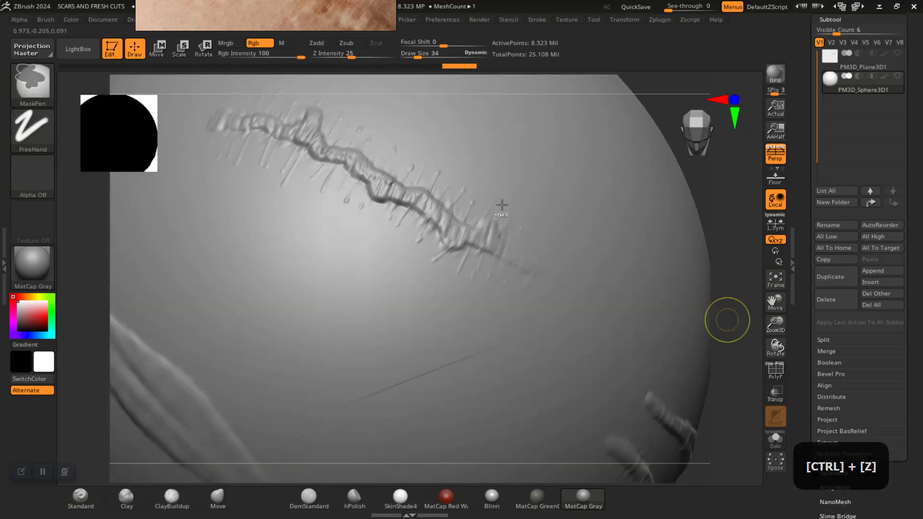
- Check the Mid Value in the alpha's modification settings and stamp the scar on the blank area of the sphere
click(20, 18)
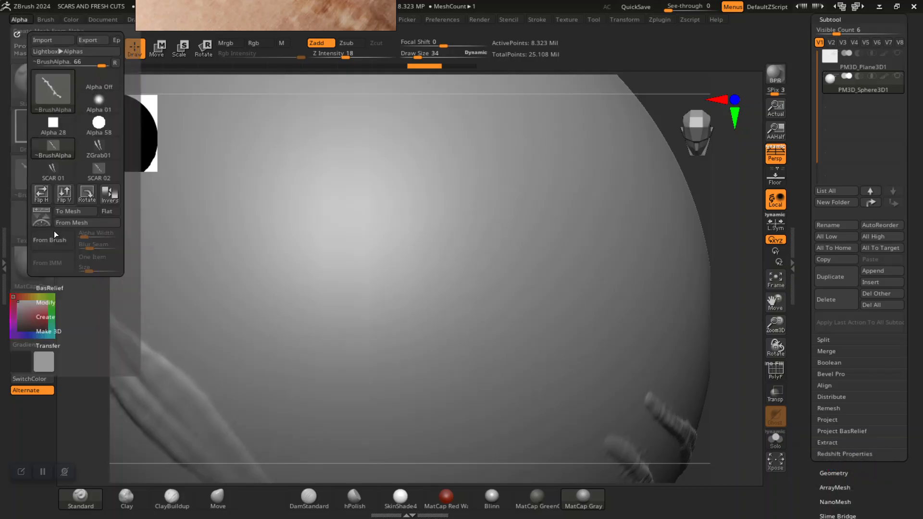
scroll(27, 251, down, 2)
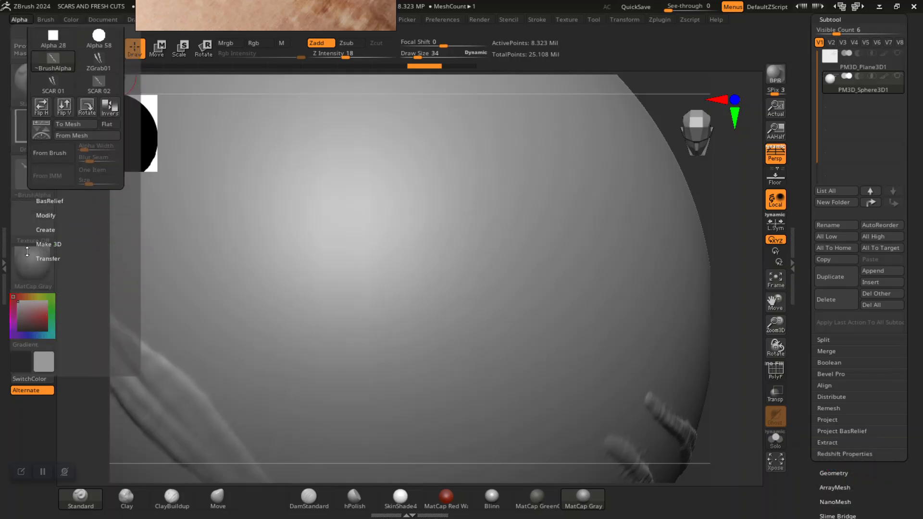
click(52, 217)
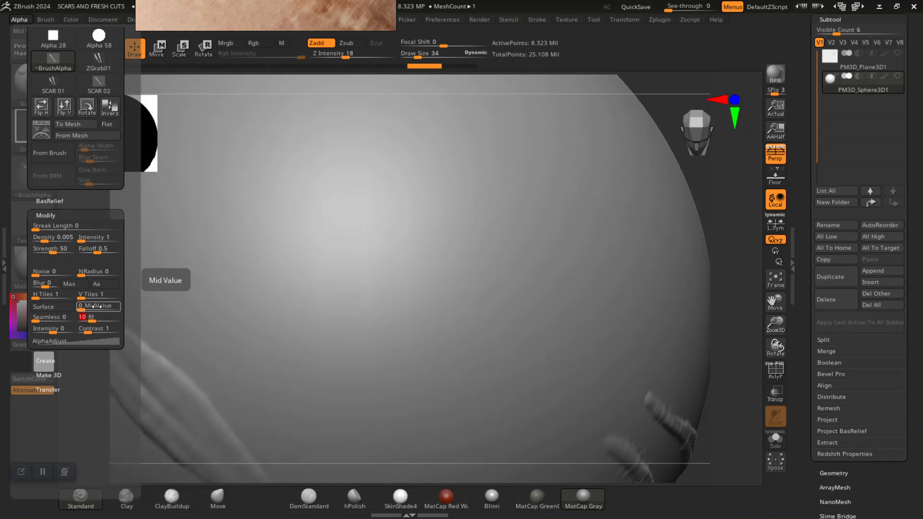
mouse_move(394, 221)
mouse_down()
mouse_move(398, 305)
mouse_move(418, 381)
mouse_up()
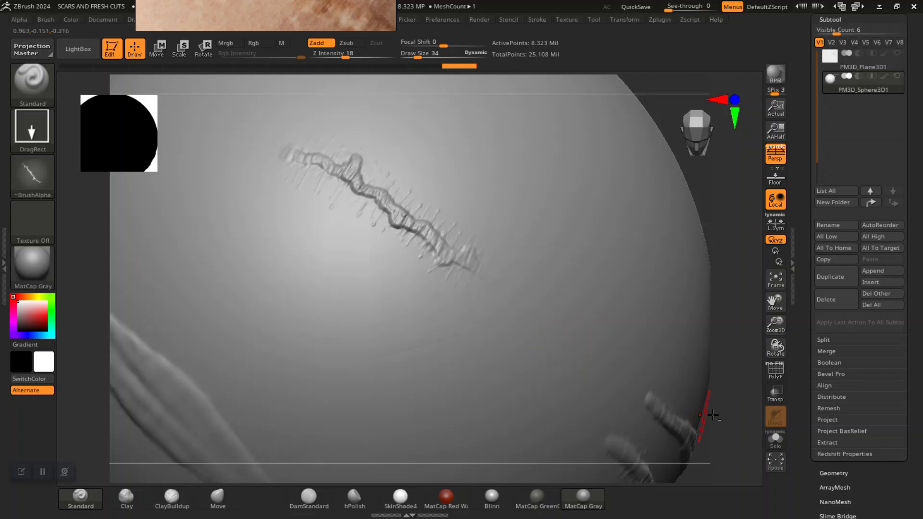
mouse_move(713, 414)
alt+mouse_down()
mouse_move(639, 391)
mouse_move(733, 434)
mouse_move(708, 432)
mouse_move(718, 444)
alt+mouse_up()
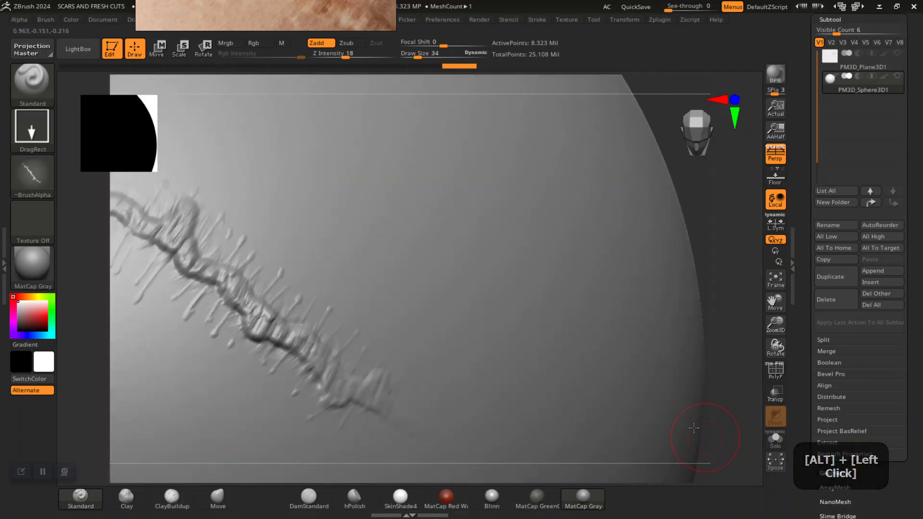